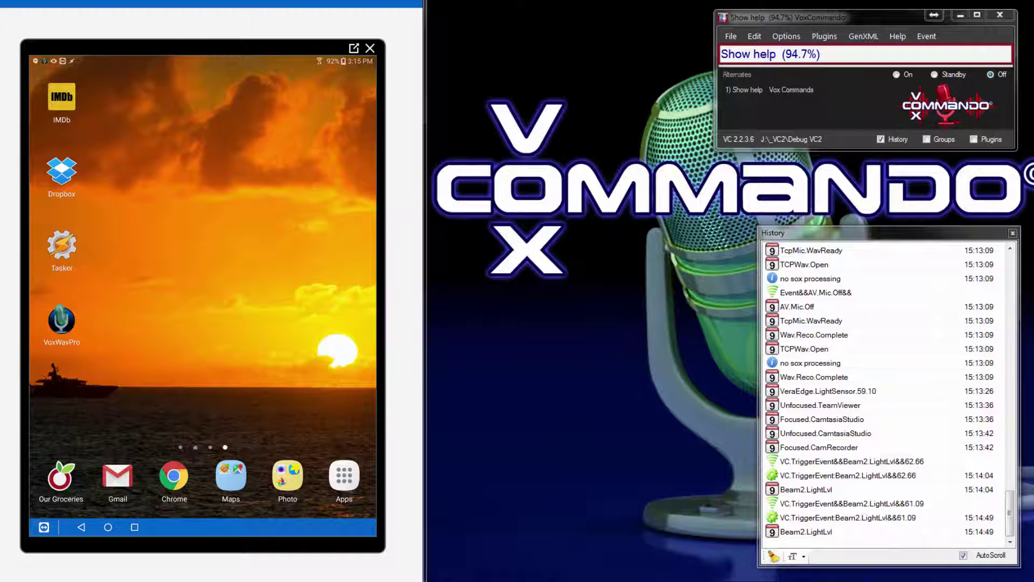
Step: Launch VoxWav Pro and connect it to the I7 VoxCommando server
left_click(61, 321)
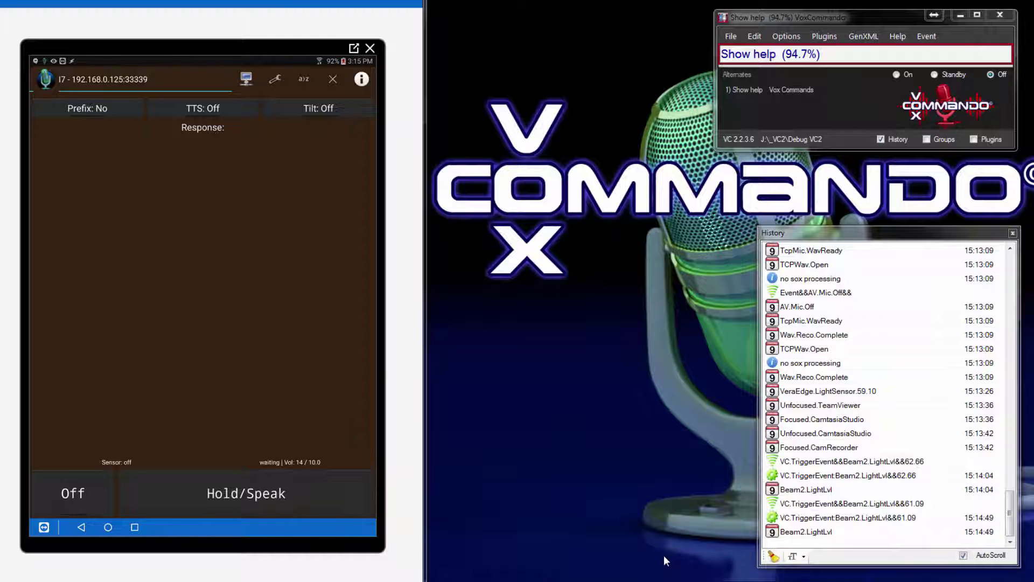
left_click(247, 80)
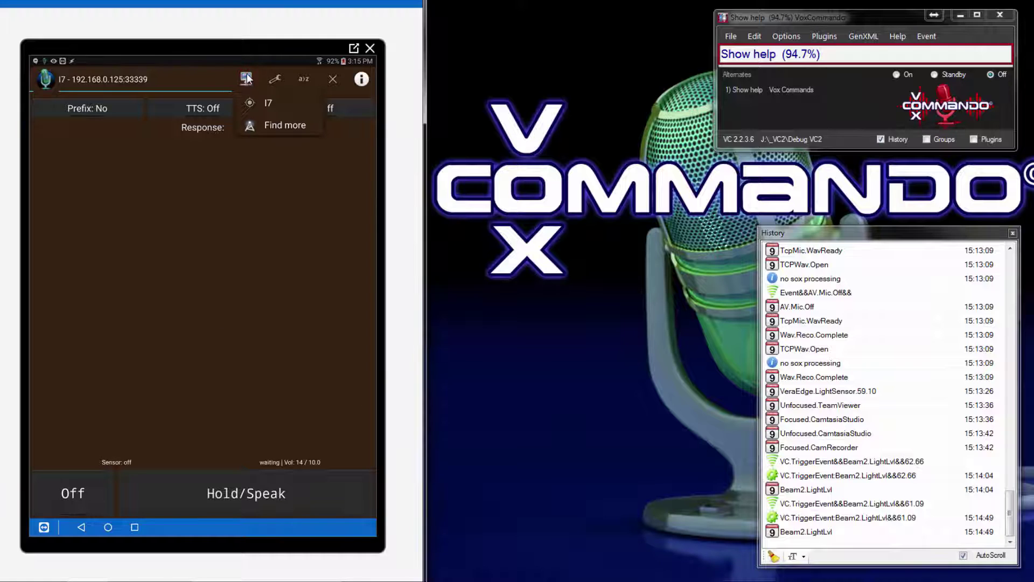
left_click(267, 102)
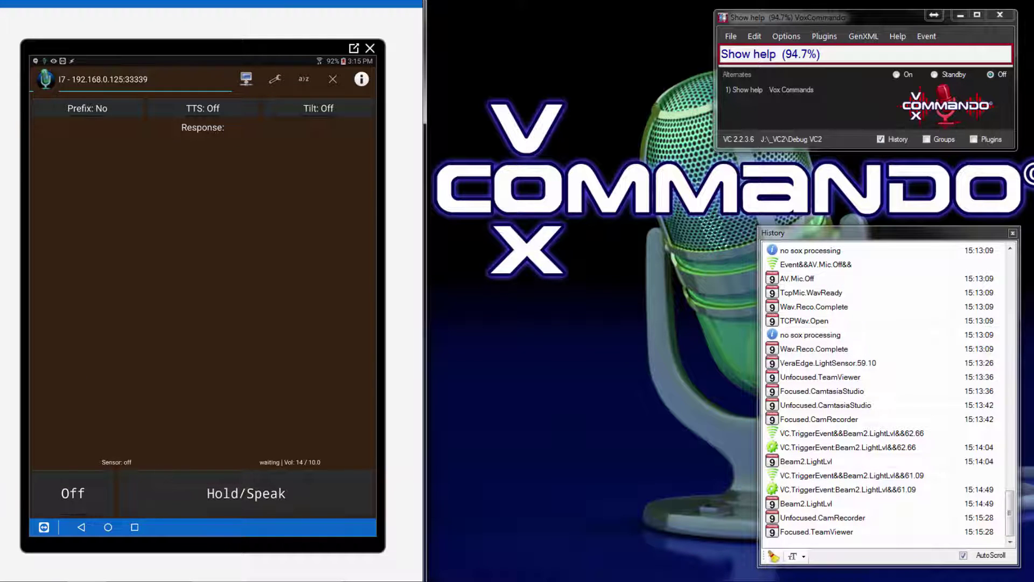
mouse_move(48, 580)
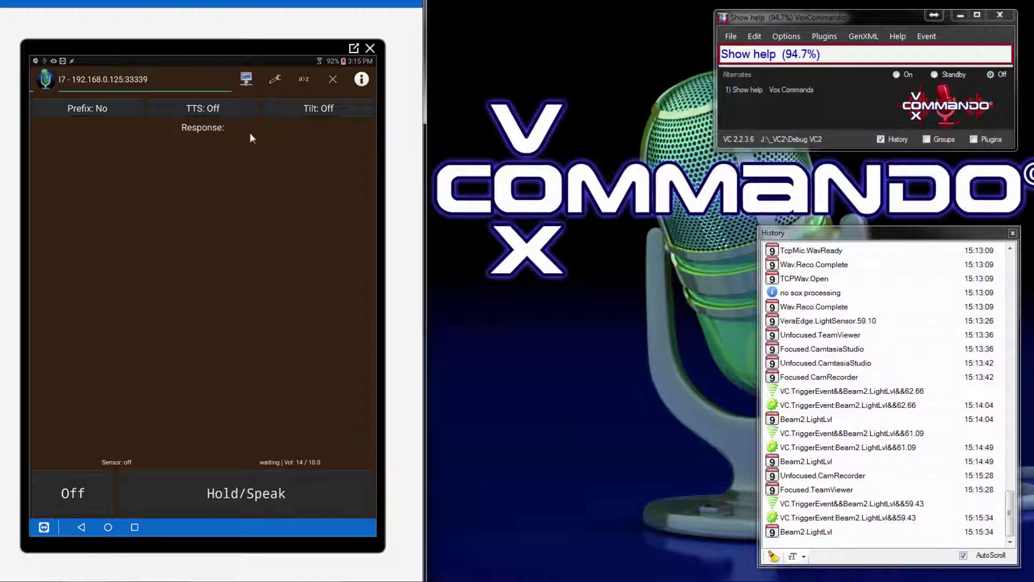
Step: Review VoxWav Pro's Application settings, then return to the main settings list
left_click(275, 81)
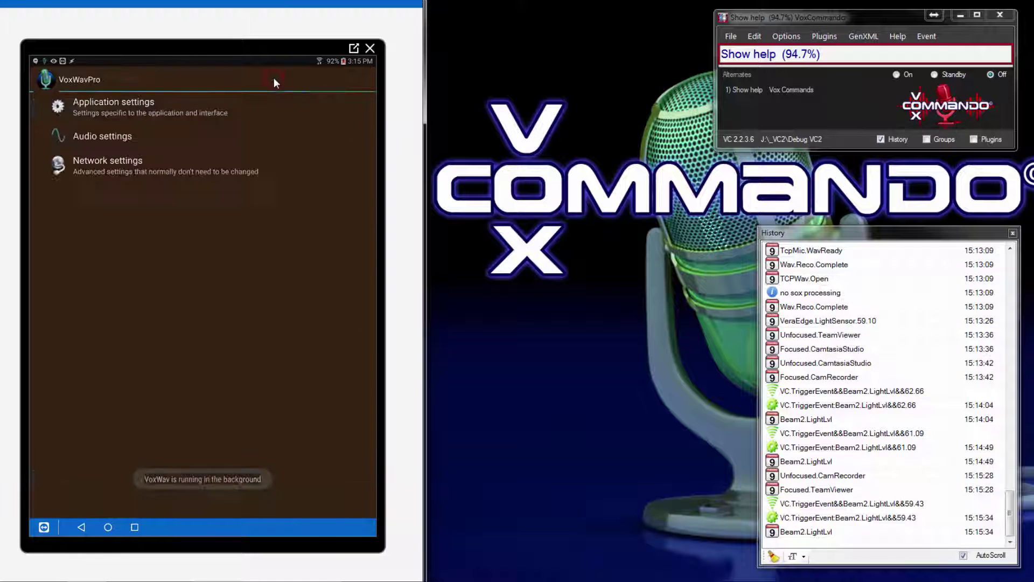
left_click(119, 104)
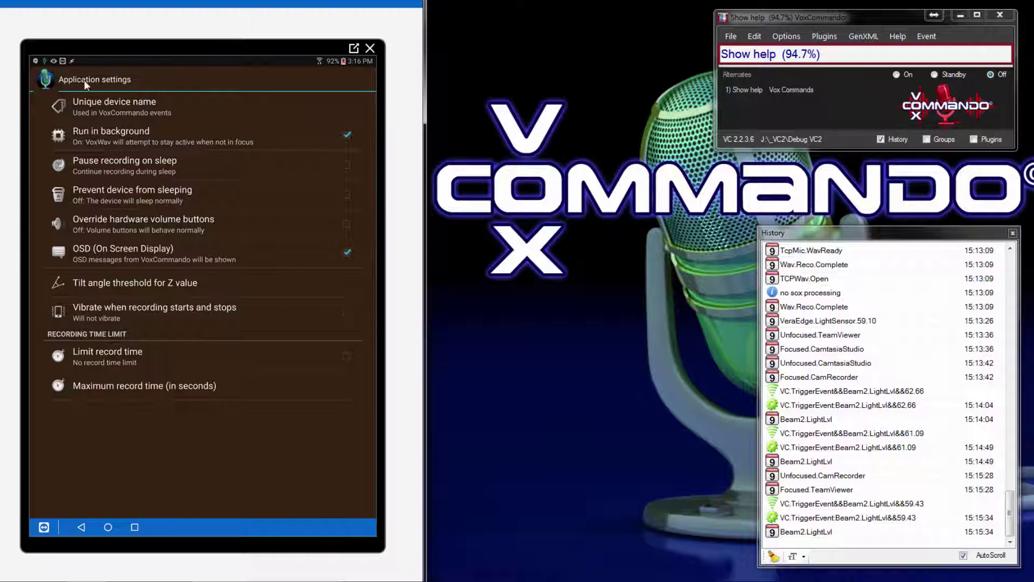
left_click(81, 527)
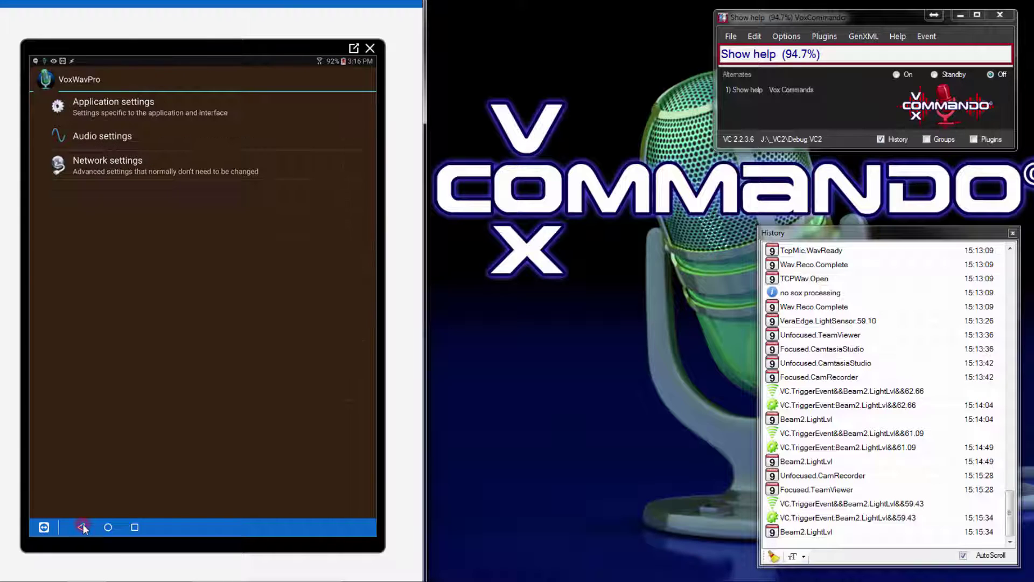
Step: Confirm the Audio settings' Silence threshold - STOP at 45 and return to the settings list
left_click(127, 139)
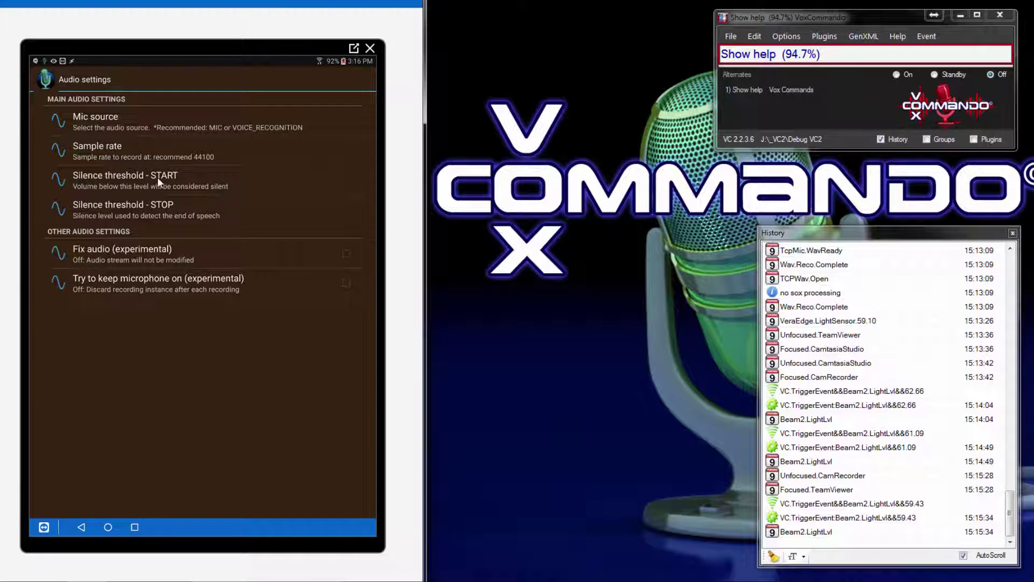
left_click(162, 207)
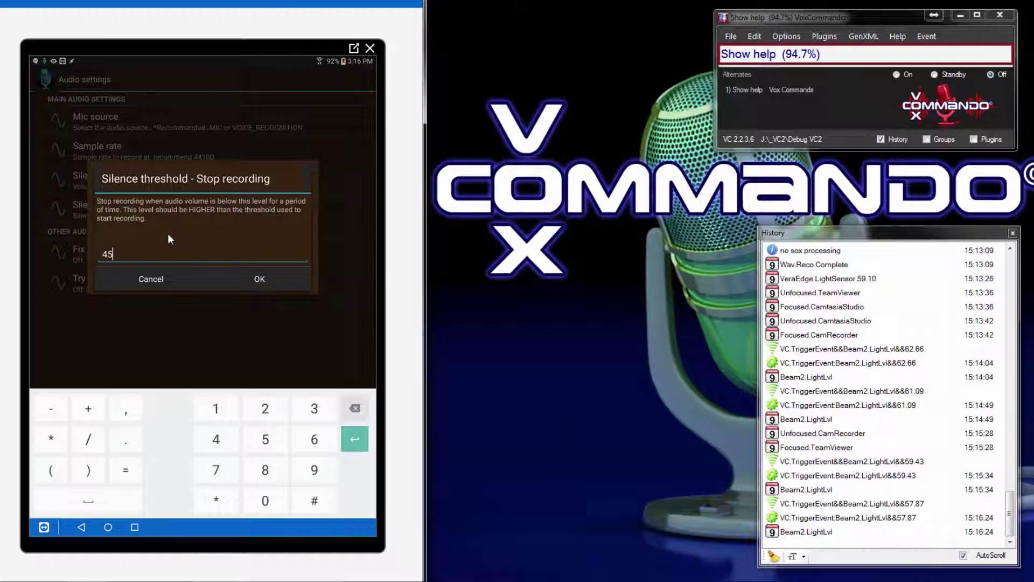
left_click(282, 278)
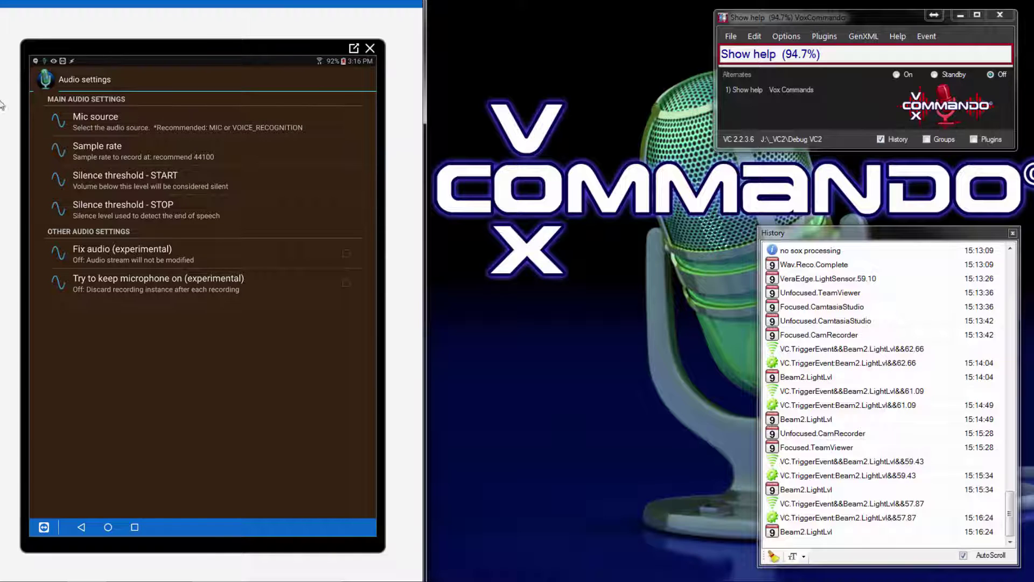
left_click(83, 528)
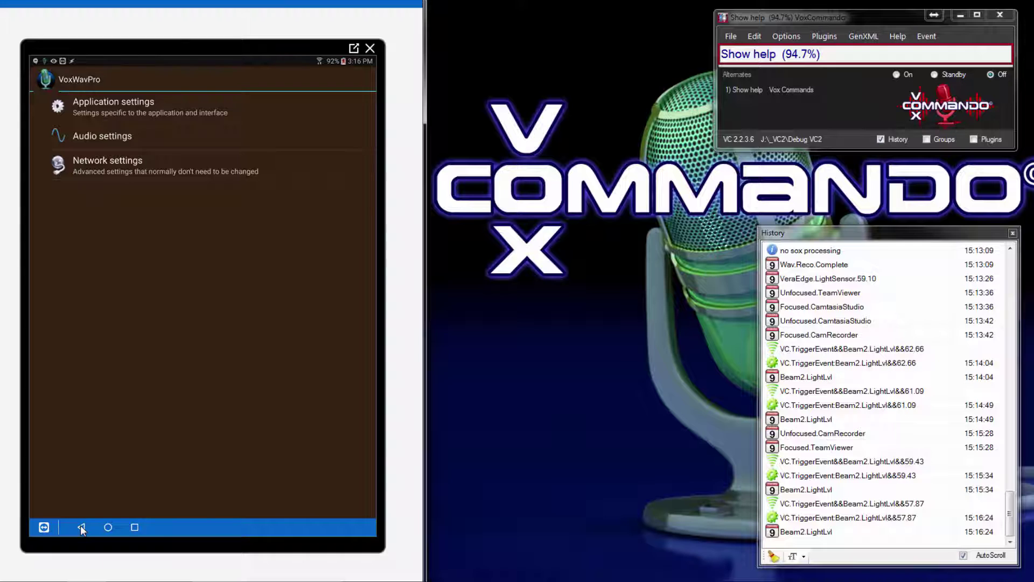
Step: Return to the main screen and speak 'pay attention' through Hold/Speak, recognised at 93%
left_click(82, 528)
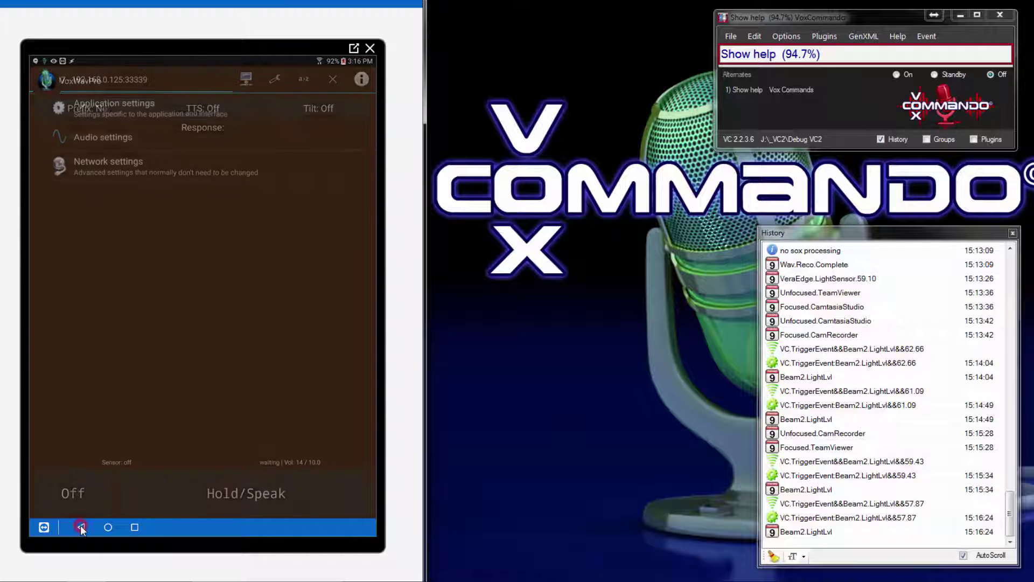
left_click(271, 498)
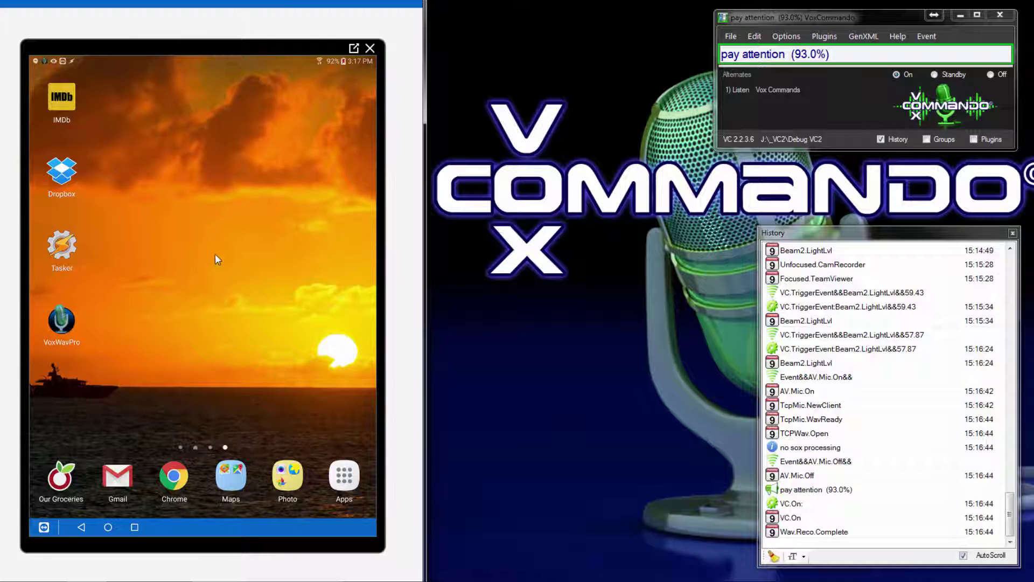
Step: Place VoxWav Pro's Record Button widget near the top right of the home screen
left_click(159, 234)
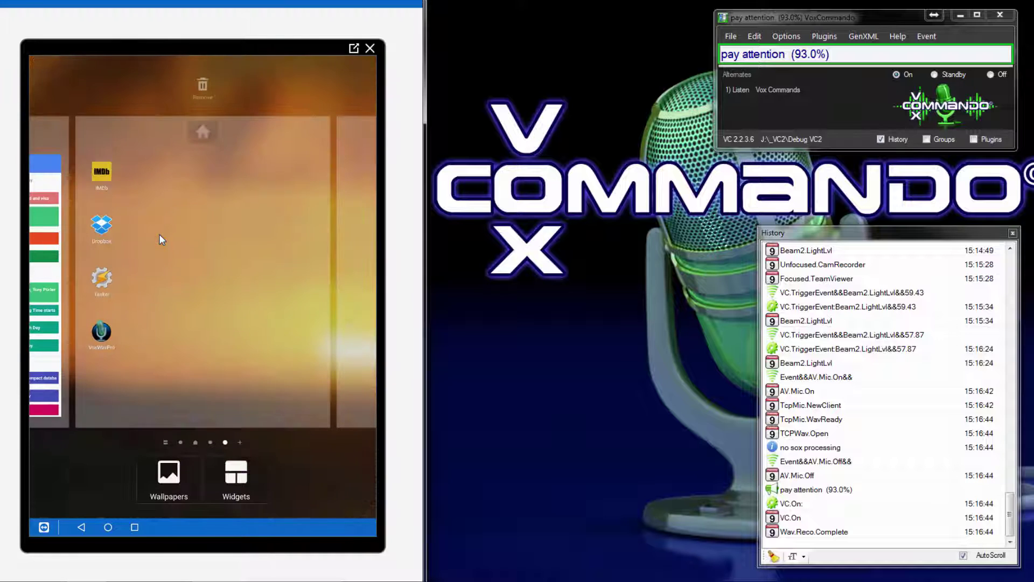
left_click(236, 482)
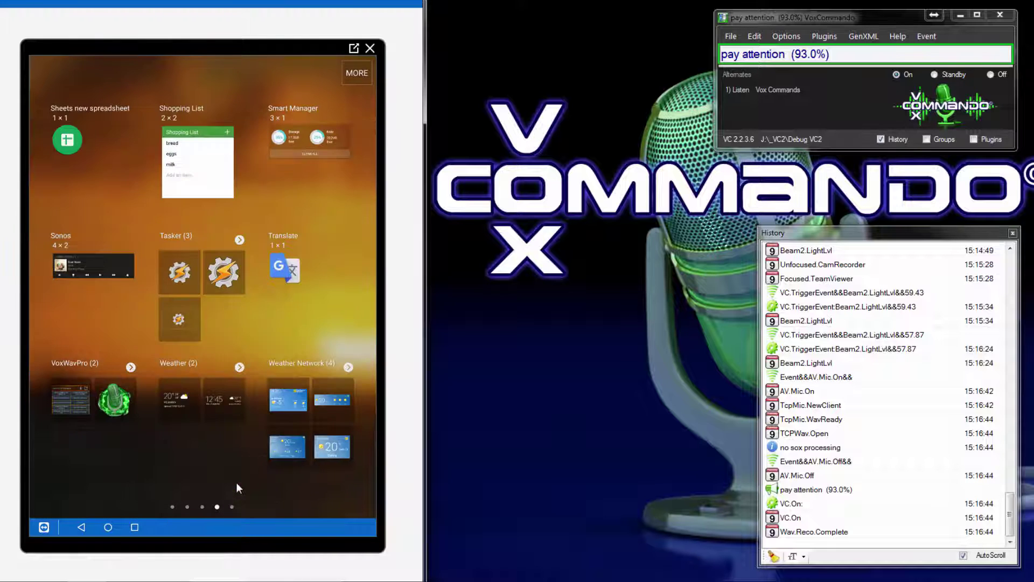
left_click(111, 405)
left_click_drag(185, 279, 320, 150)
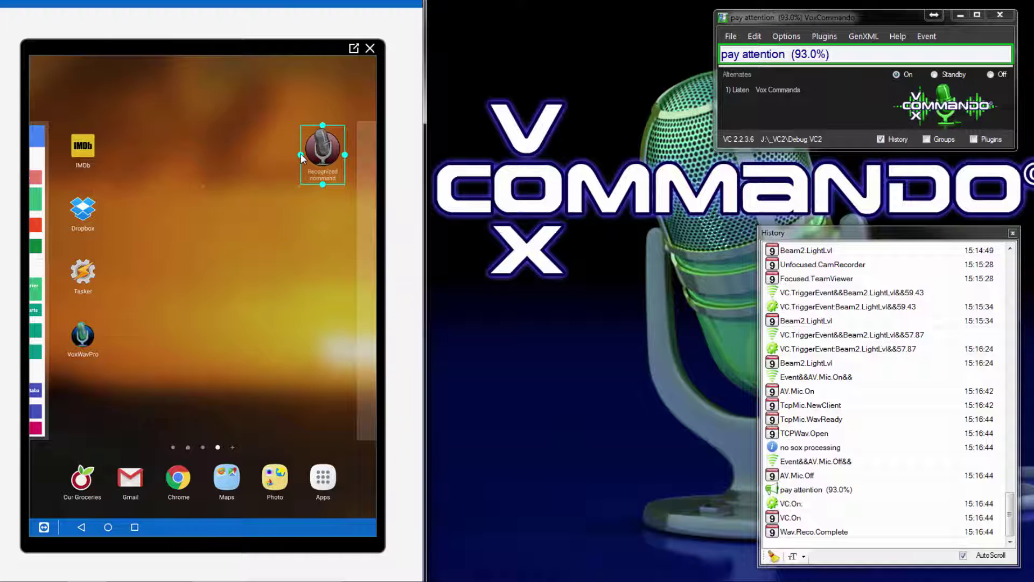
Step: Resize the mic widget wide enough to display the recognised command phrase
left_click_drag(301, 154, 150, 157)
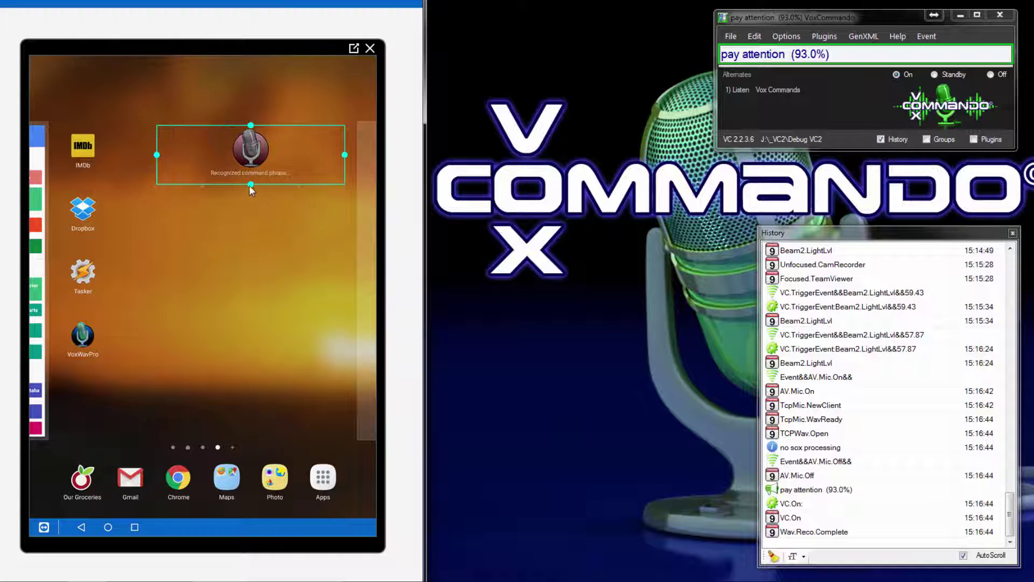
mouse_move(251, 189)
left_mouse_down()
mouse_move(248, 318)
mouse_move(260, 172)
mouse_move(262, 183)
left_mouse_up()
left_click_drag(157, 155, 214, 155)
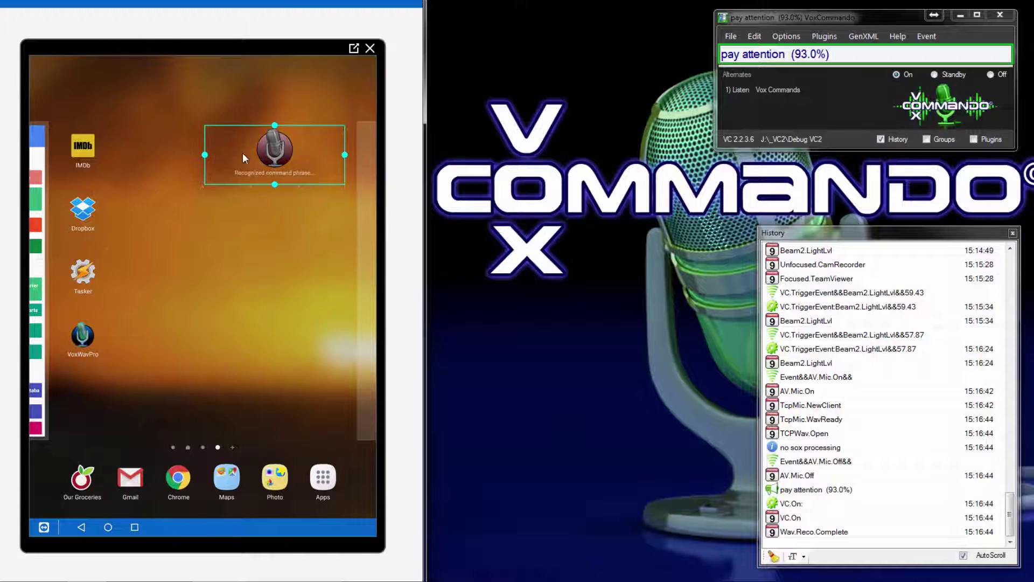
left_click(270, 212)
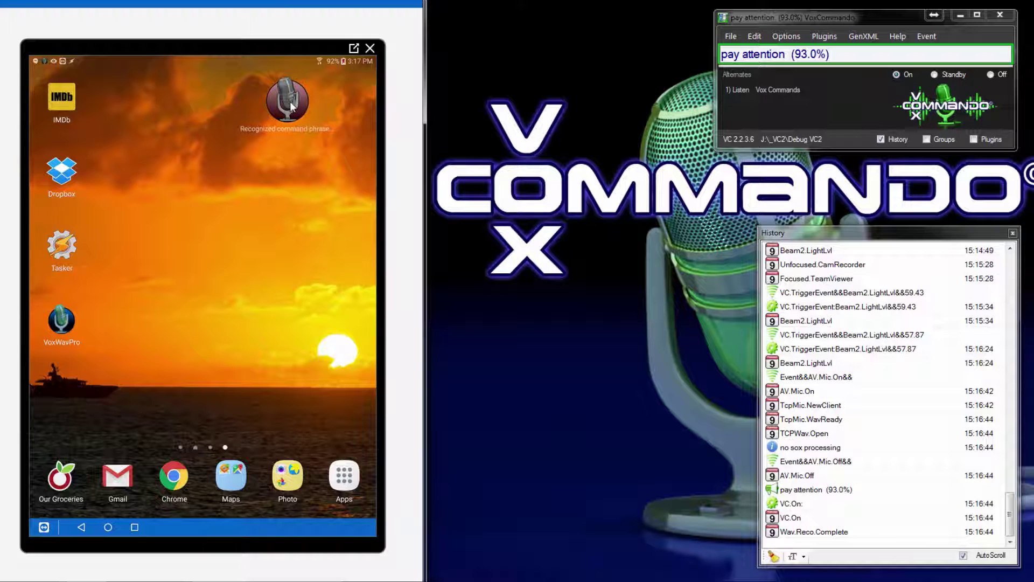
Step: Reposition the mic widget, then say 'show help' through it to open the command help page
left_click_drag(289, 101, 285, 155)
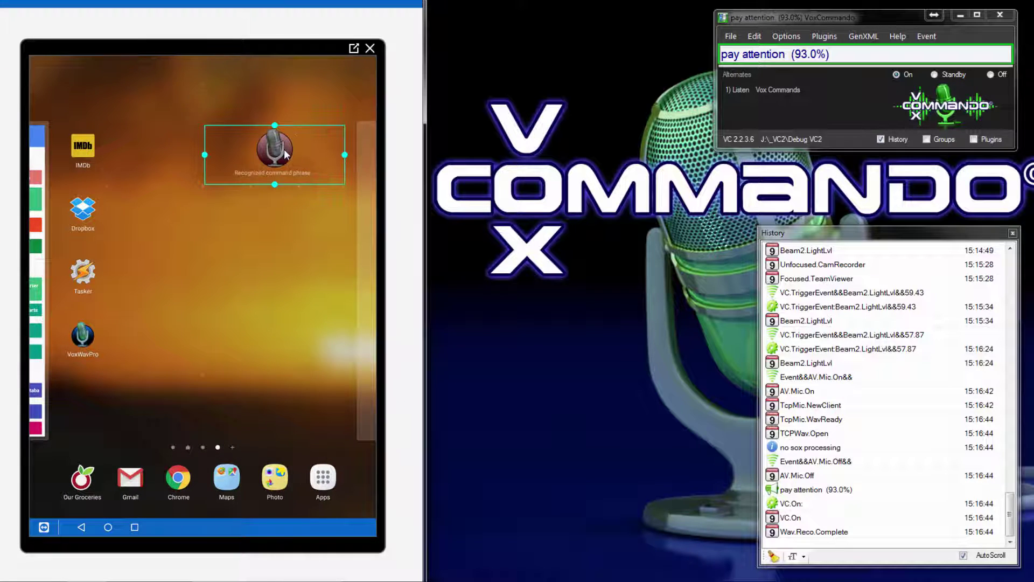
left_click(306, 254)
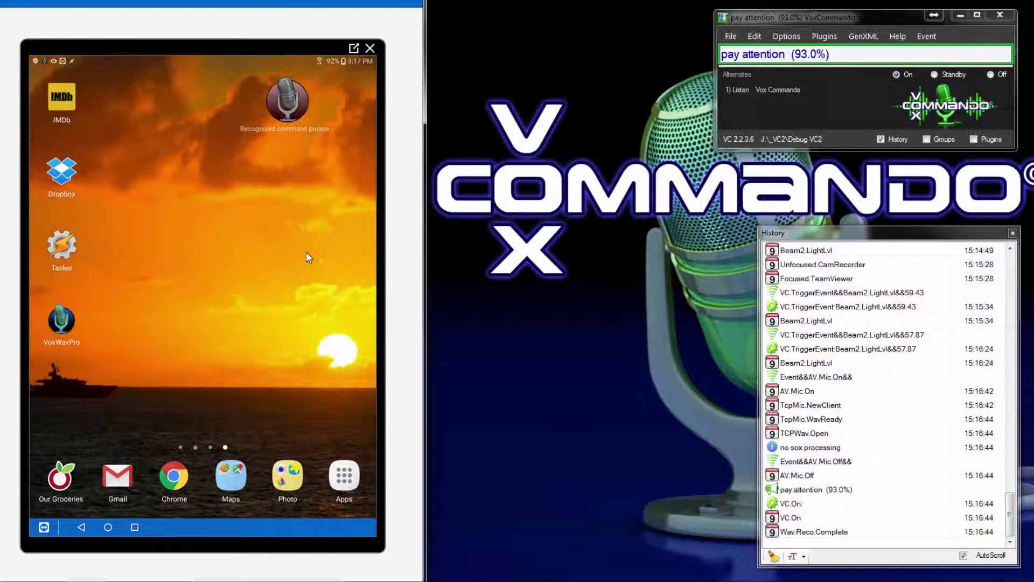
left_click(289, 100)
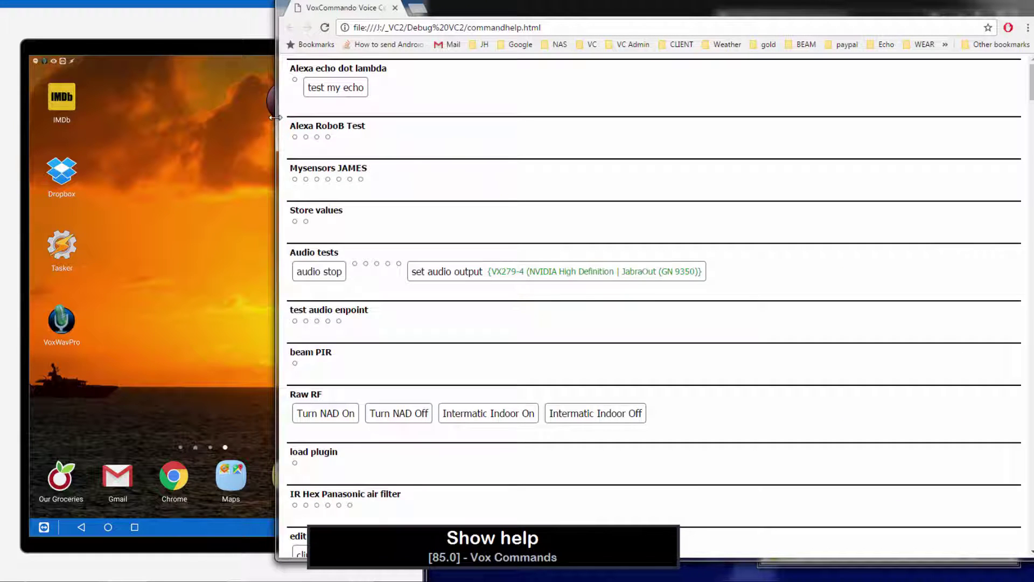
Step: Resize the help window to show Audio tests, say 'audio stop', then enter home-screen editing
left_click_drag(276, 123, 471, 123)
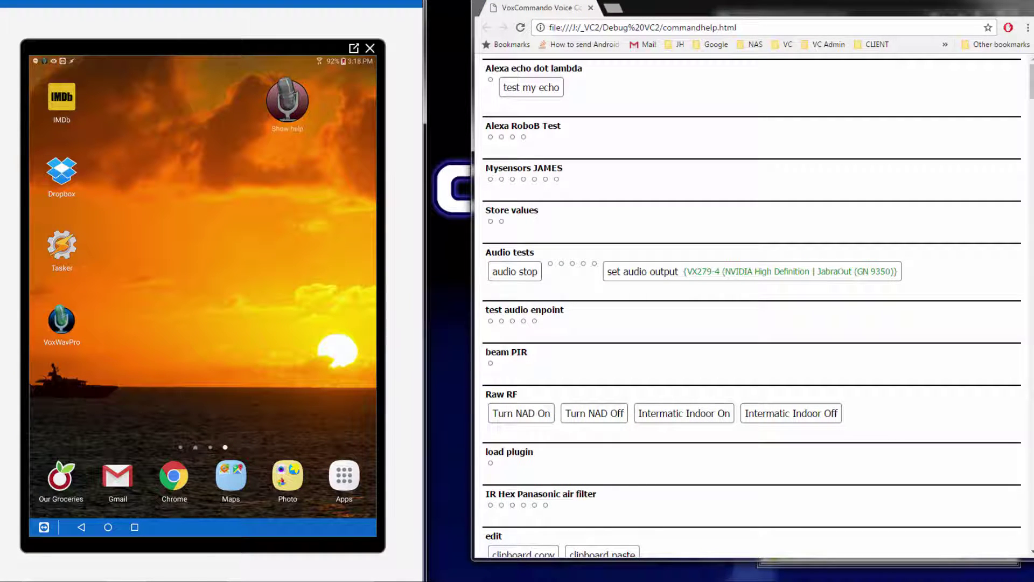
left_click_drag(650, 1, 650, 305)
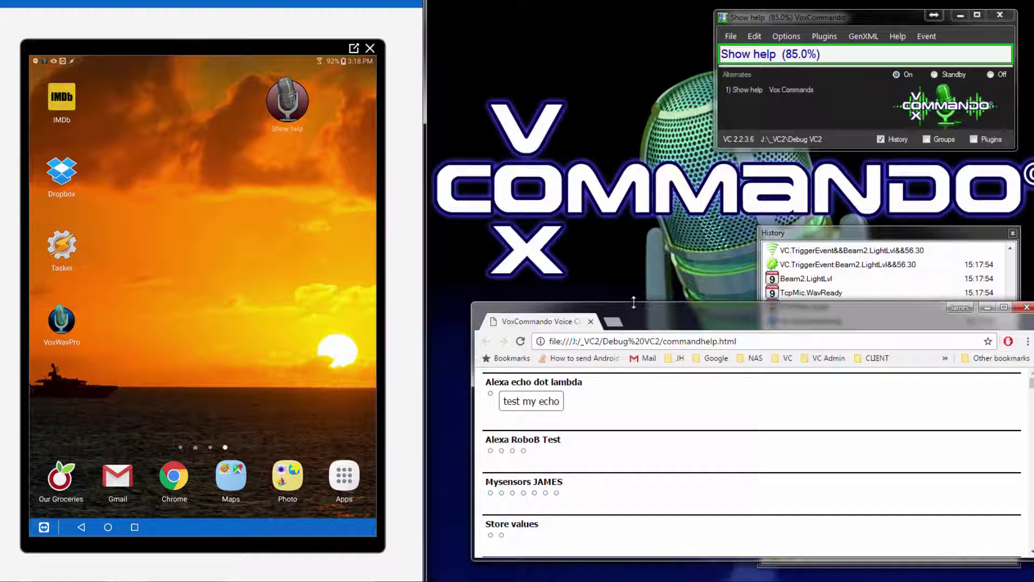
left_click_drag(634, 303, 636, 239)
left_click(270, 102)
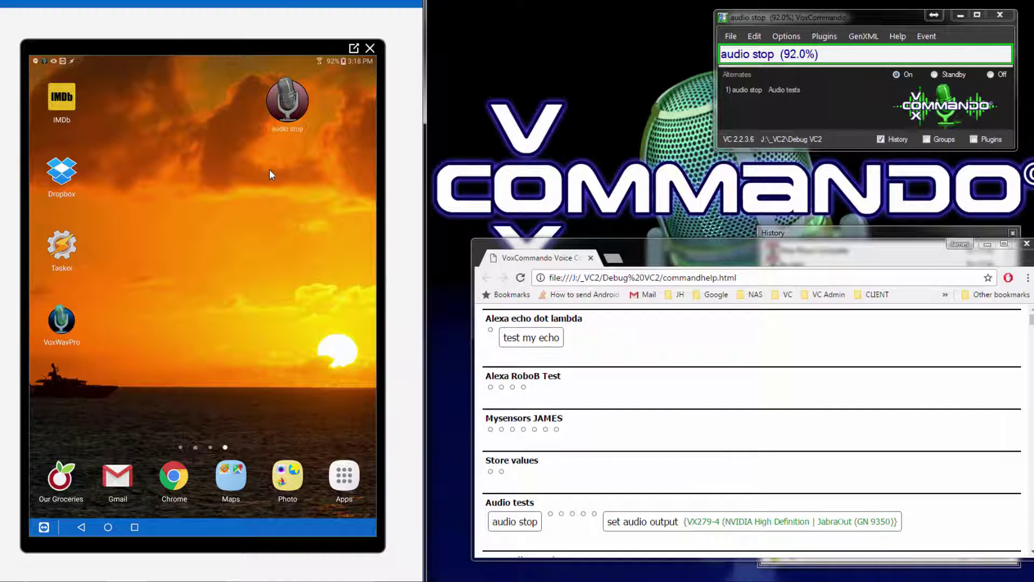
left_click(224, 168)
Step: Add the VW Common Phrase List widget beside the mic shortcut and stretch it taller
left_click(237, 470)
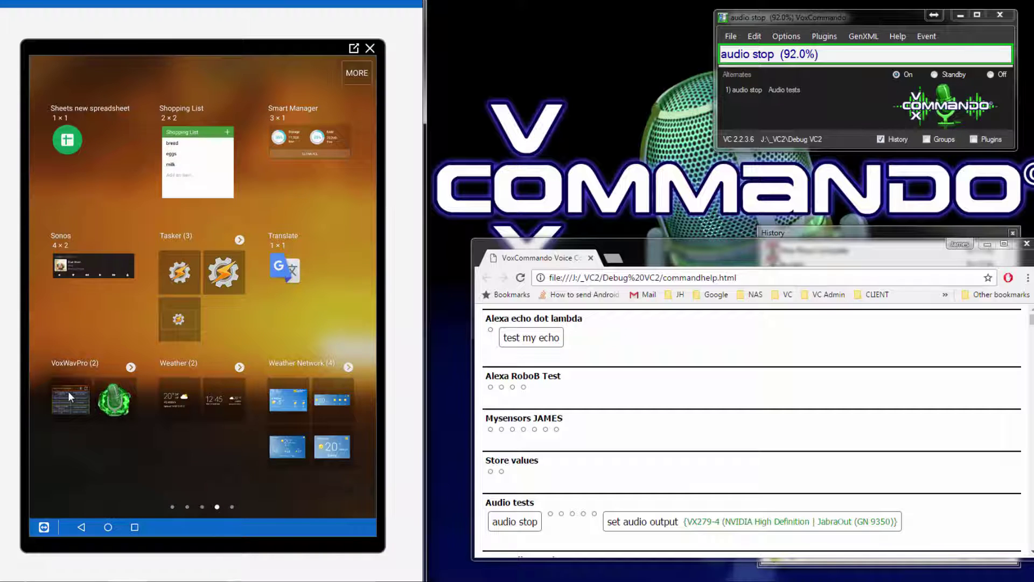
left_click(68, 391)
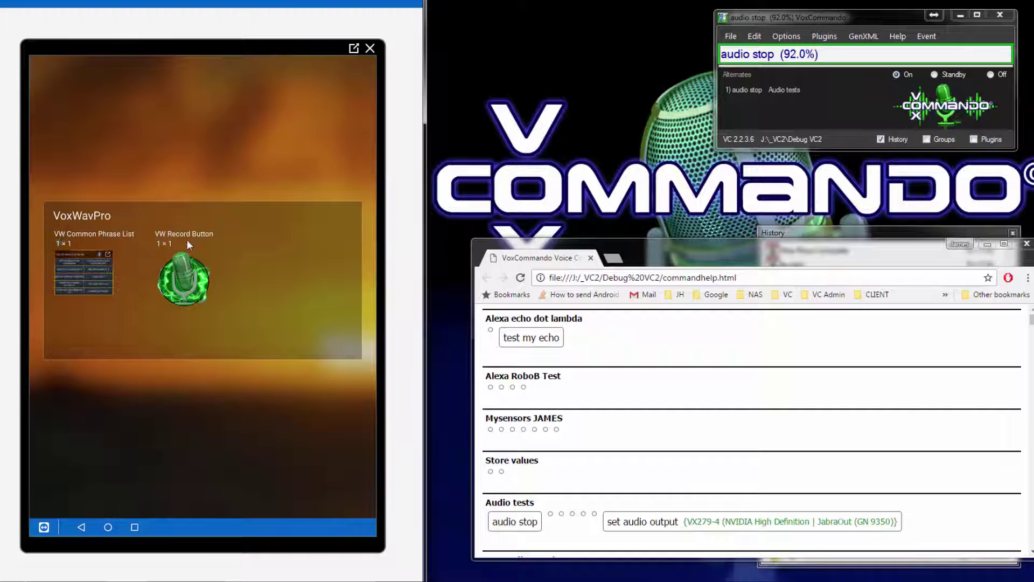
left_click_drag(78, 272, 348, 221)
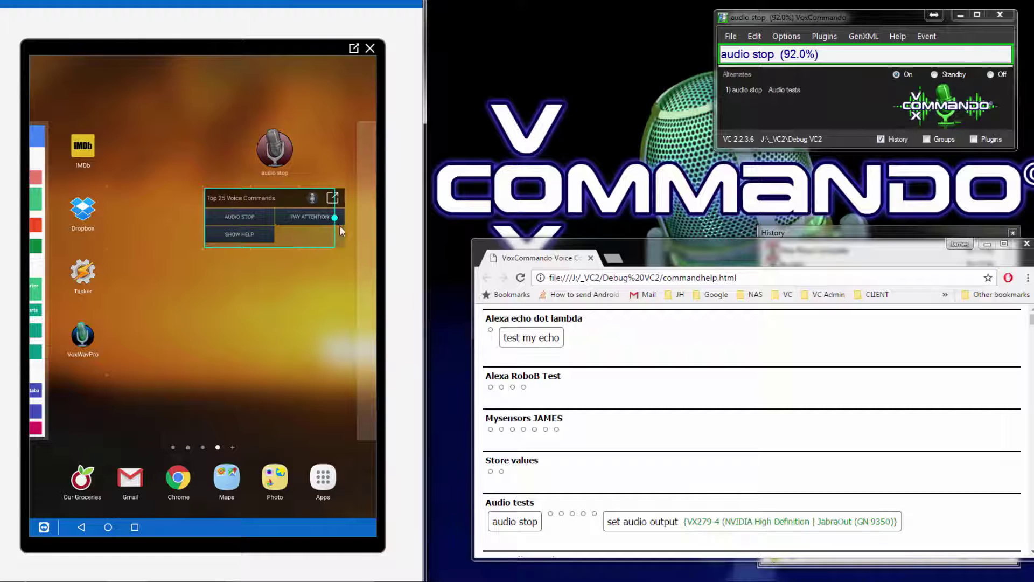
left_click_drag(275, 248, 283, 322)
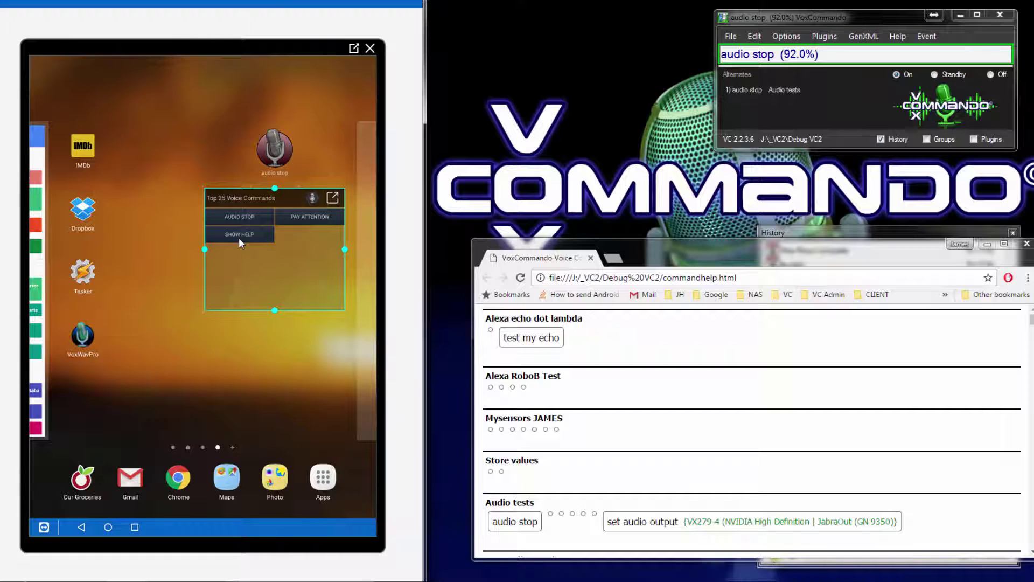
left_click(270, 356)
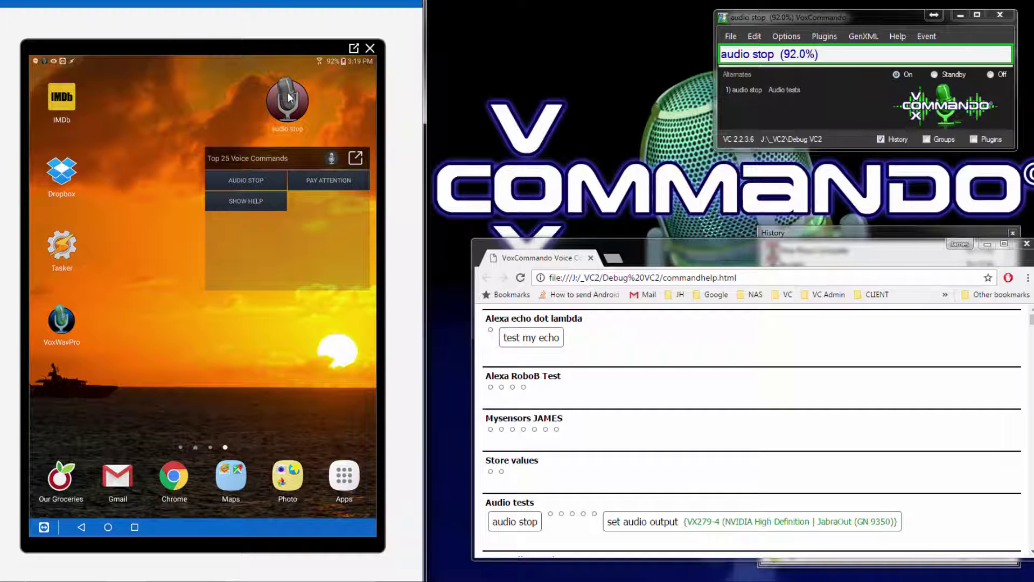
Step: Remove the mic shortcut and VoxWavPro icon, then say 'test my echo' via the phrase widget
left_click_drag(289, 98, 202, 85)
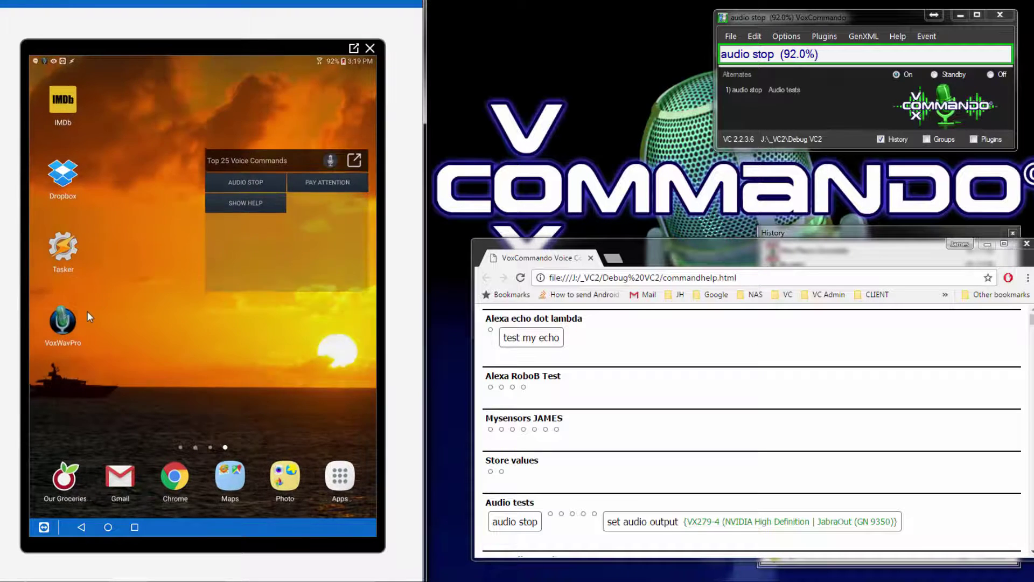
left_click_drag(55, 322, 150, 88)
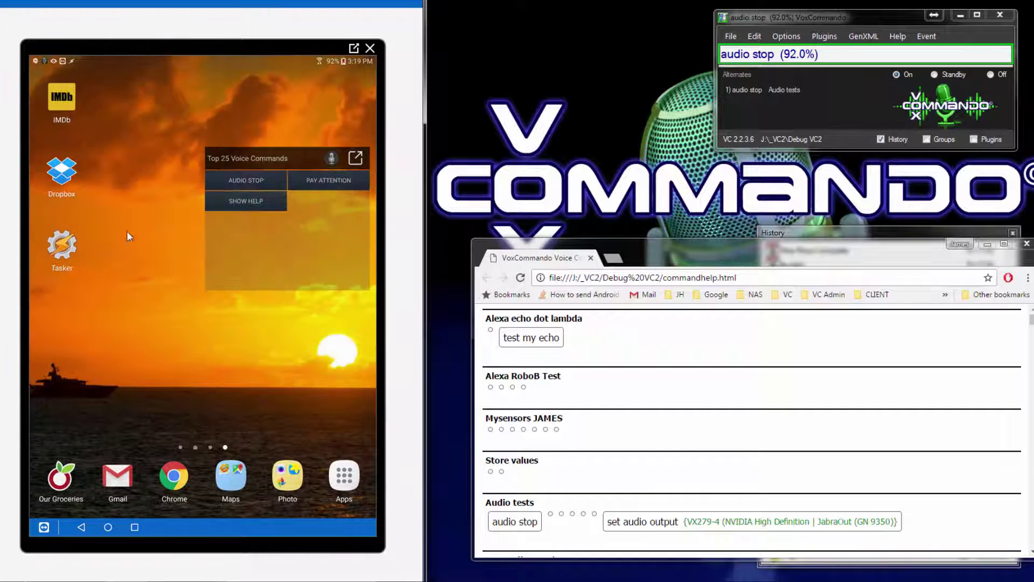
left_click(332, 160)
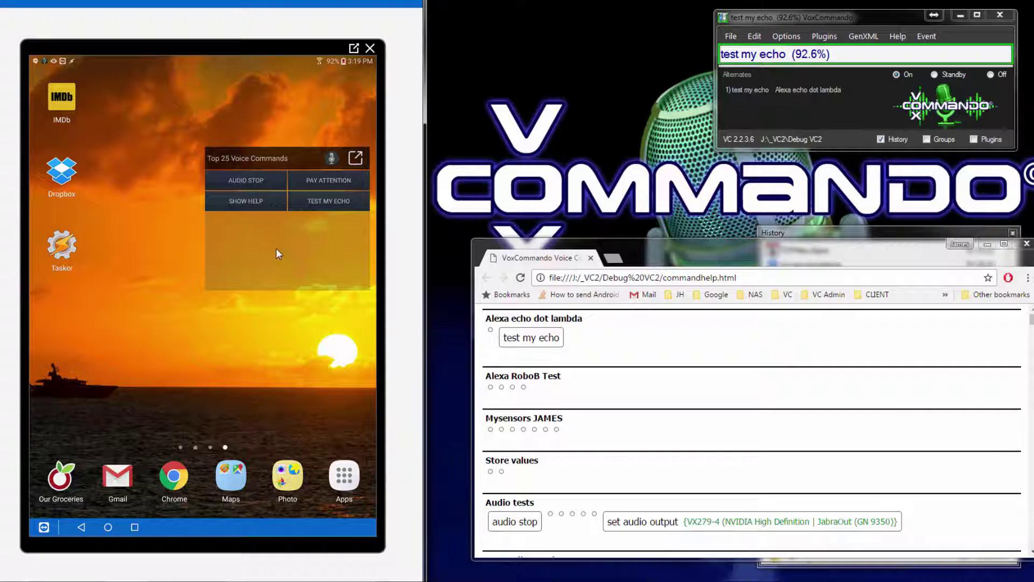
Step: Open the full VoxWav Pro app from the widget and show its a-z phrase list
left_click(355, 158)
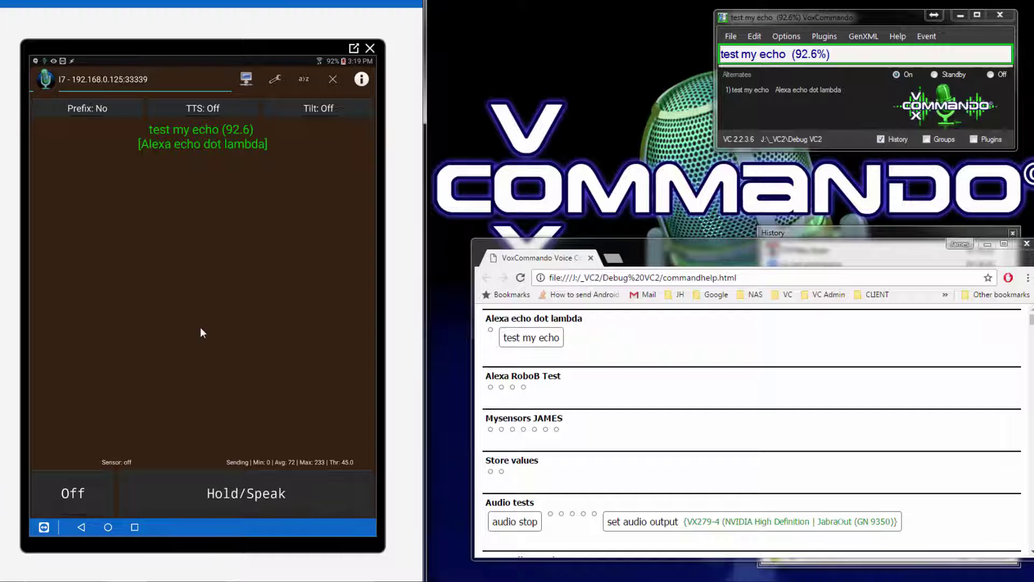
left_click(302, 79)
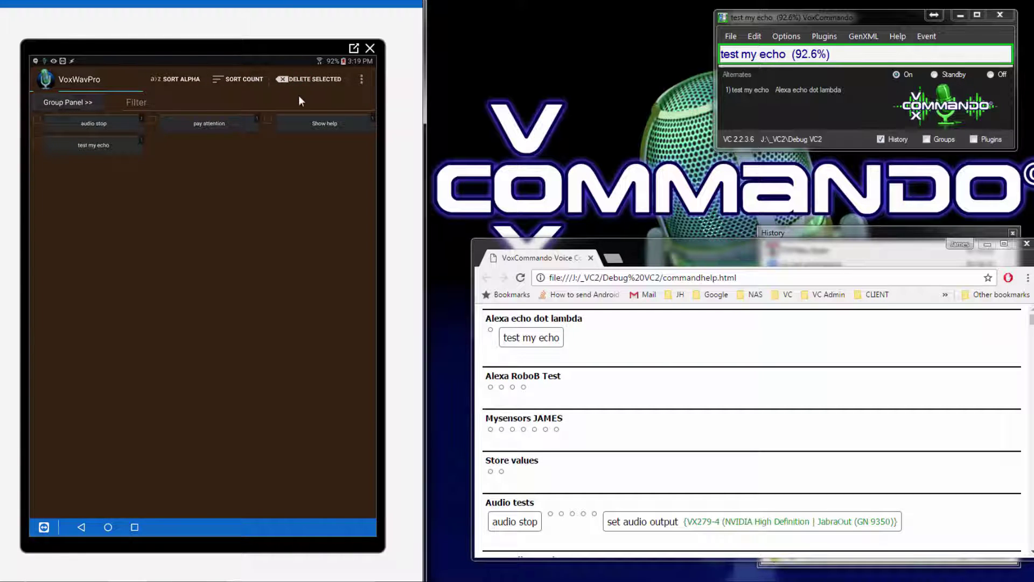
Step: Clear VoxWav Pro's saved phrases with Delete All, confirm, and return to the tablet home screen
left_click(362, 81)
left_click(309, 102)
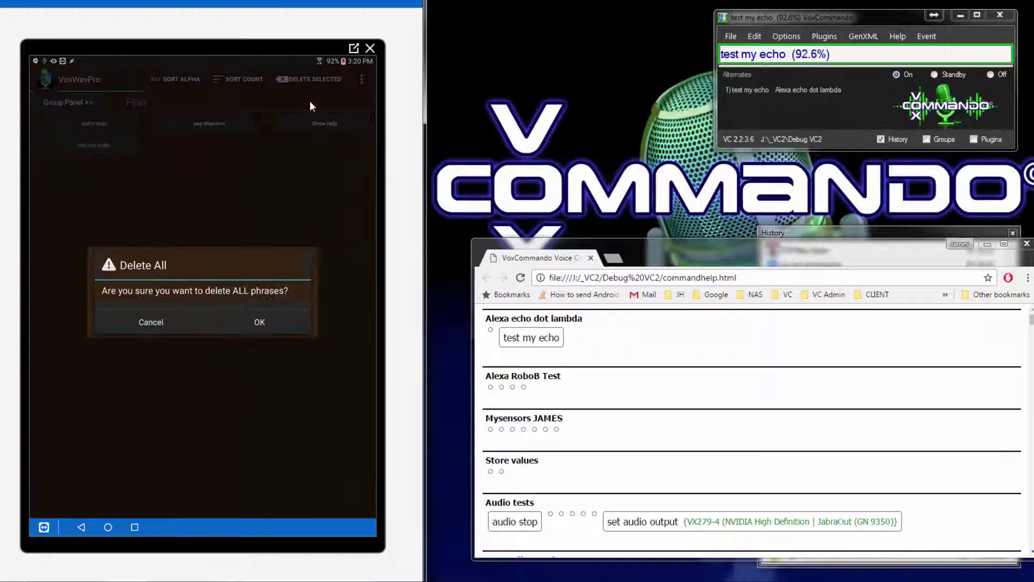
left_click(260, 321)
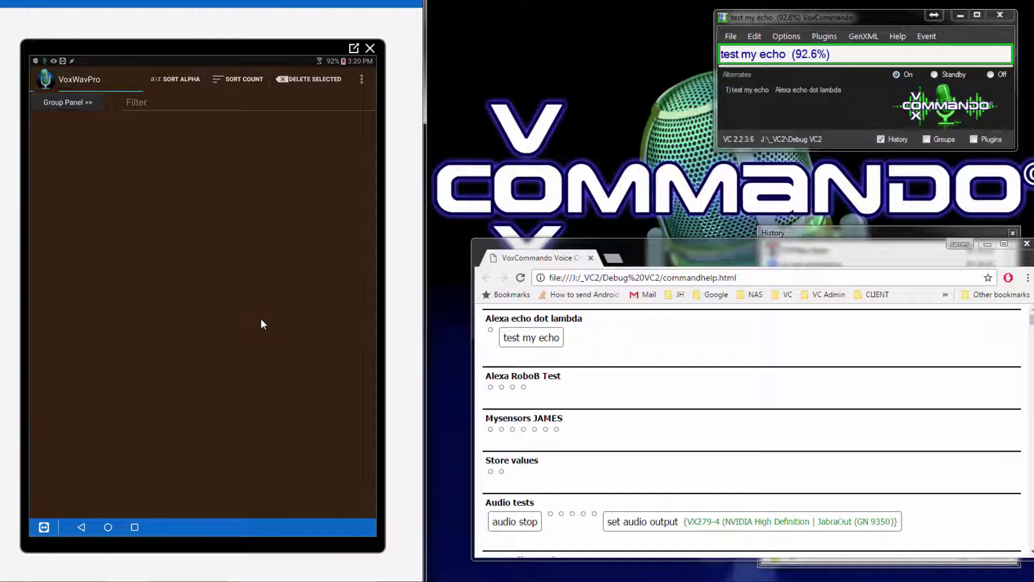
left_click(81, 526)
left_click(80, 526)
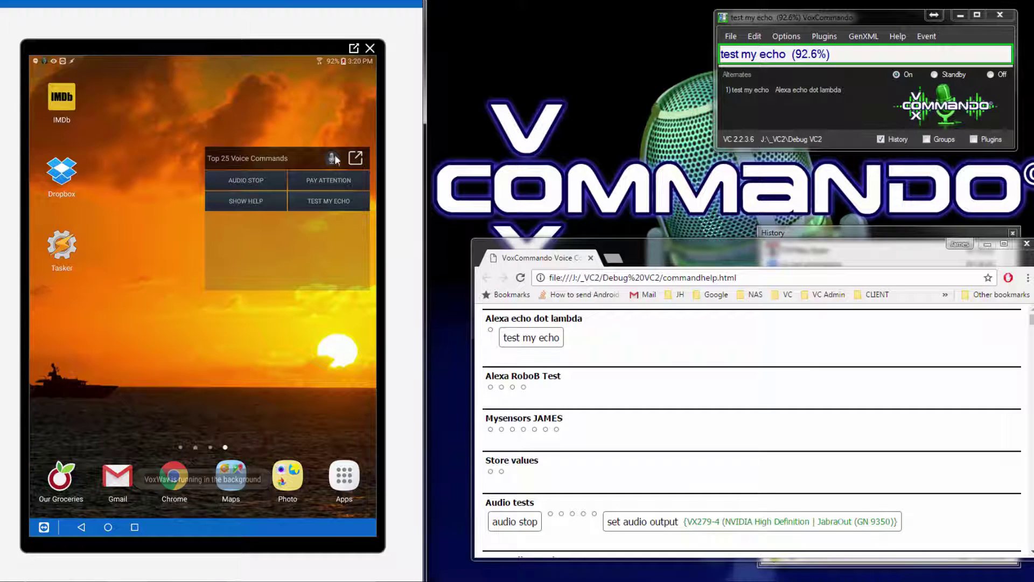
Step: Speak 'clipboard copy', 'google search sierra highest', 'show help' and 'test my echo' through the widget's microphone
left_click(332, 158)
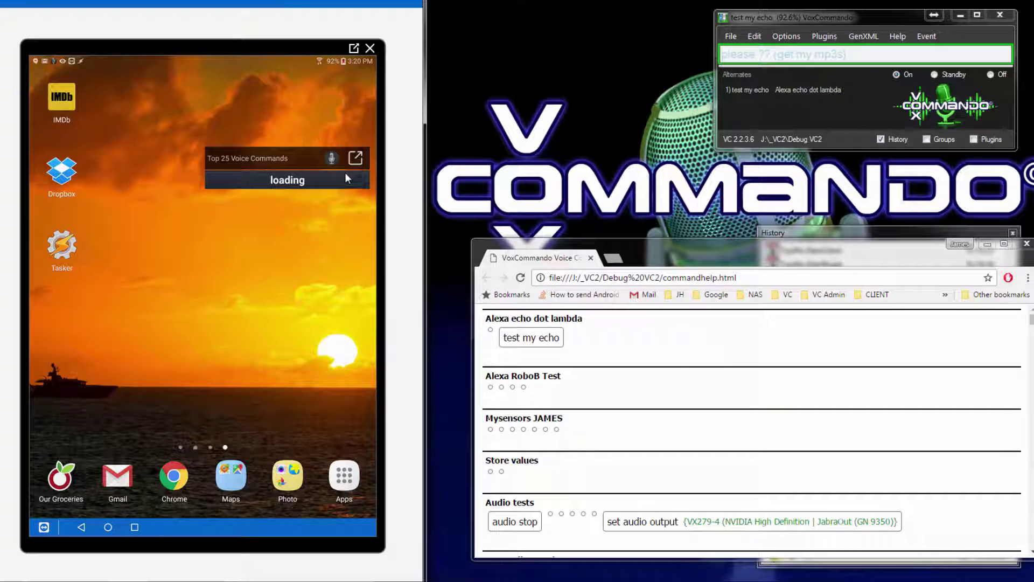
left_click(332, 159)
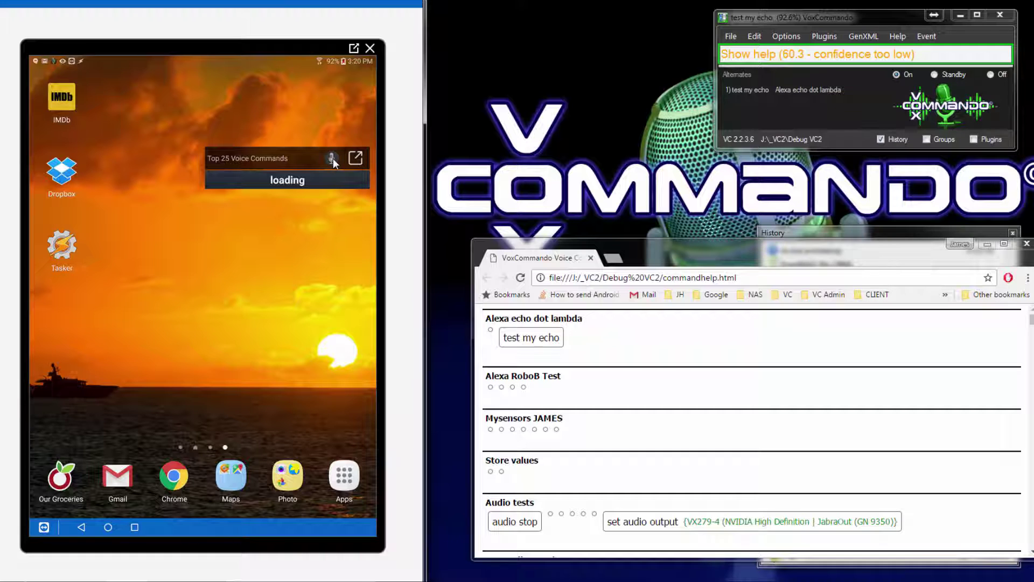
left_click(332, 159)
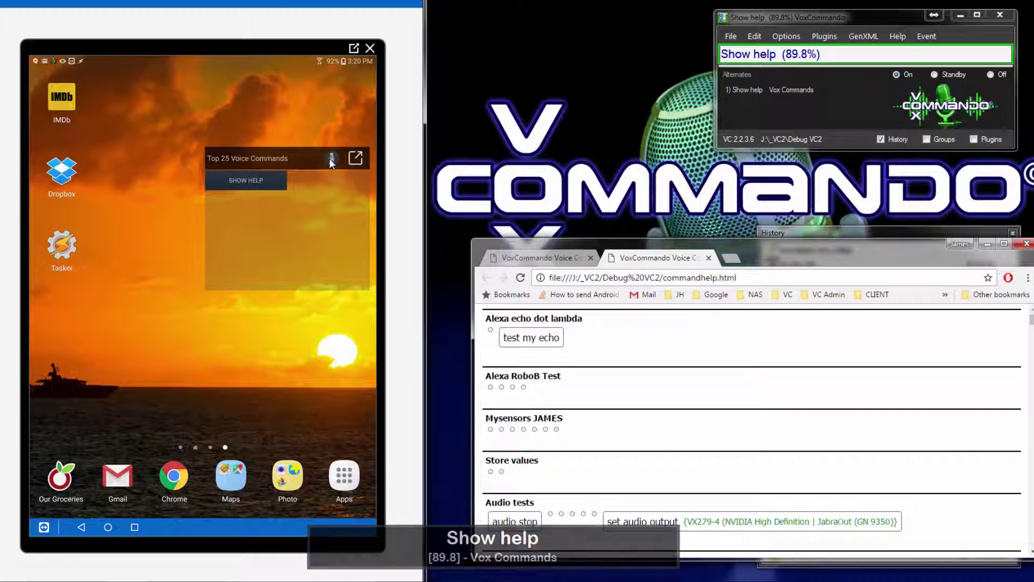
left_click(331, 158)
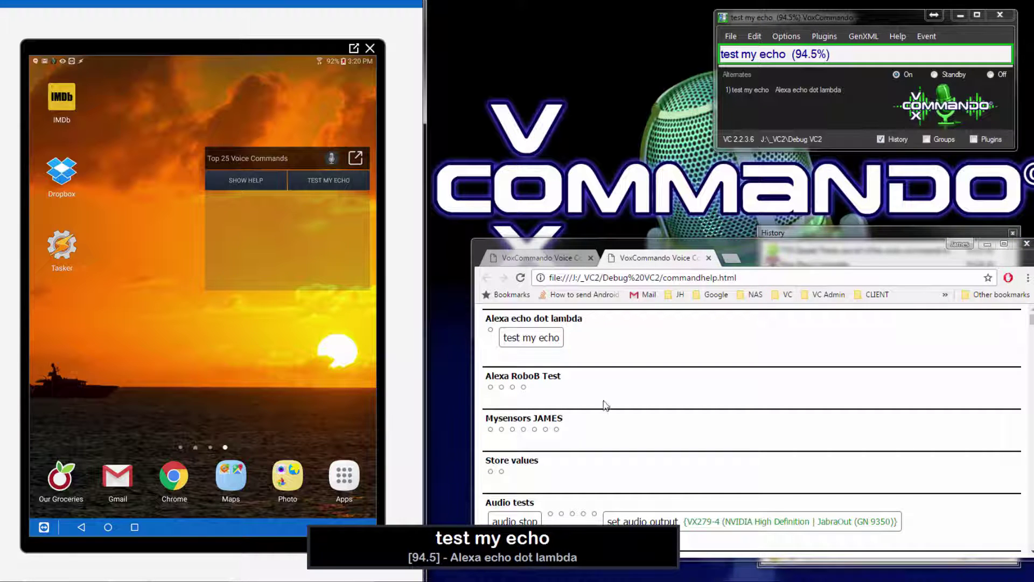
left_click_drag(1031, 321, 1031, 338)
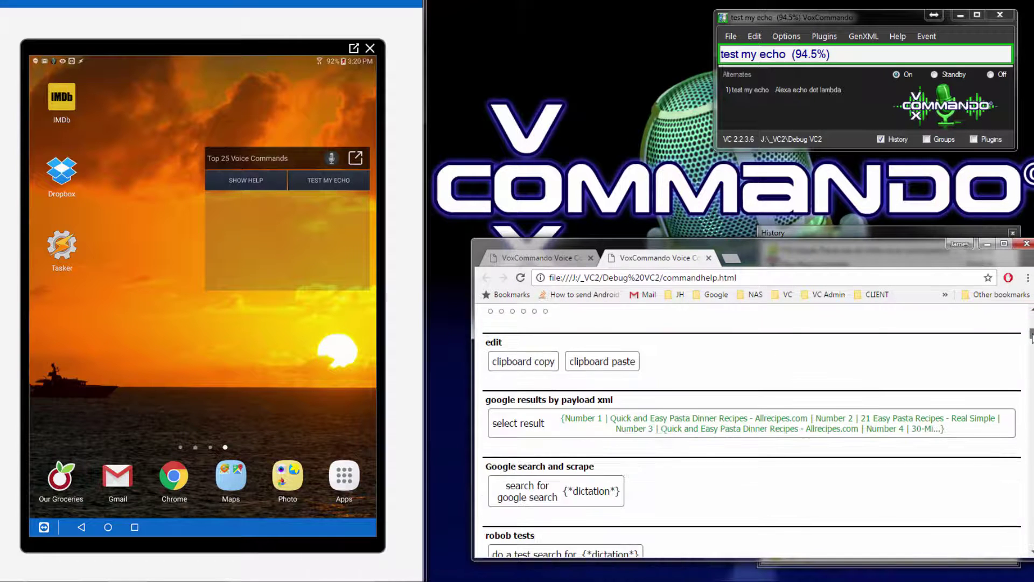
left_click(331, 159)
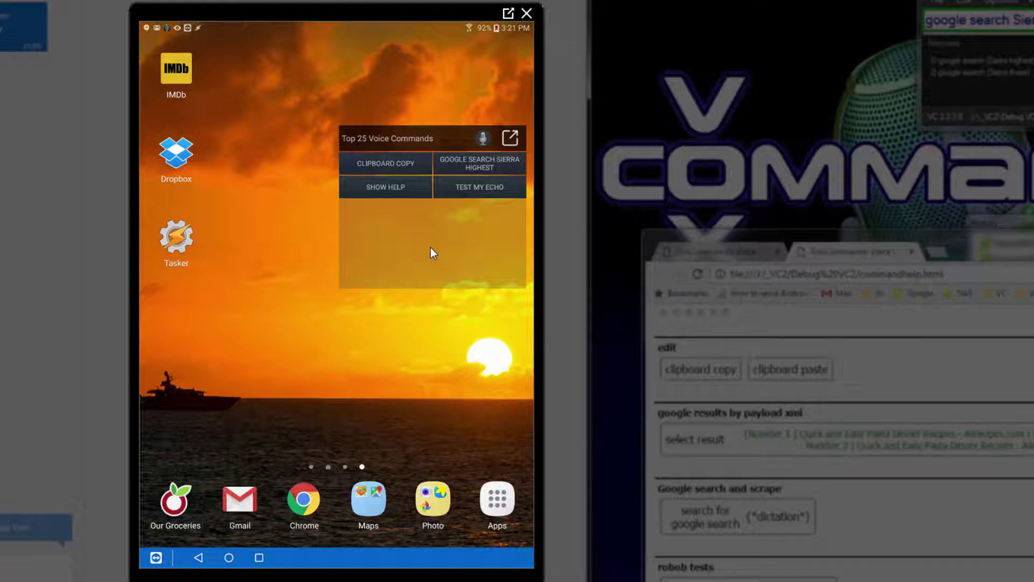
Step: In Tasker, check the Voxwav Listen task's com.voxwav.listen Send Intent, then return to the Tasks list
left_click(189, 234)
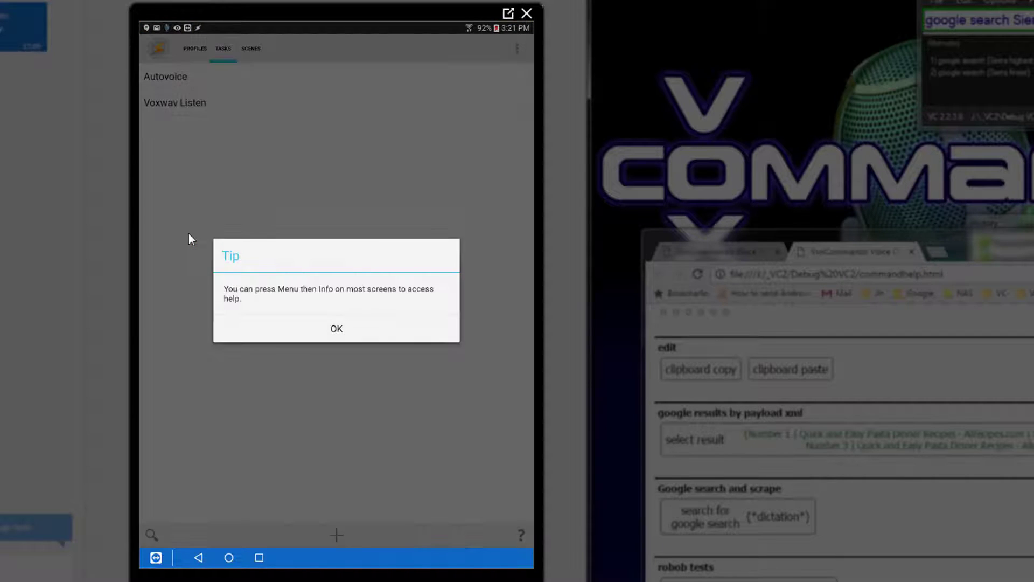
left_click(338, 330)
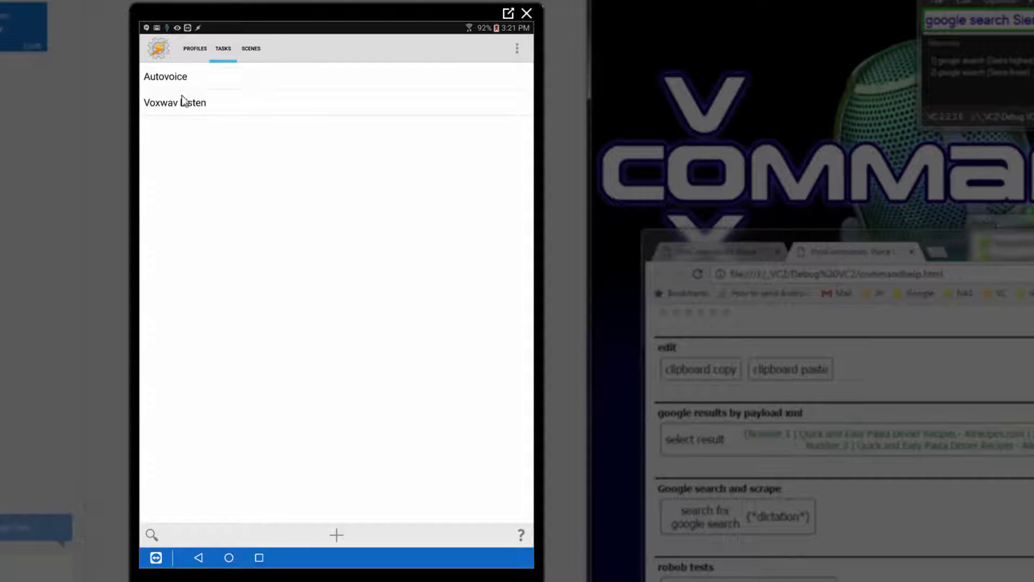
left_click(161, 105)
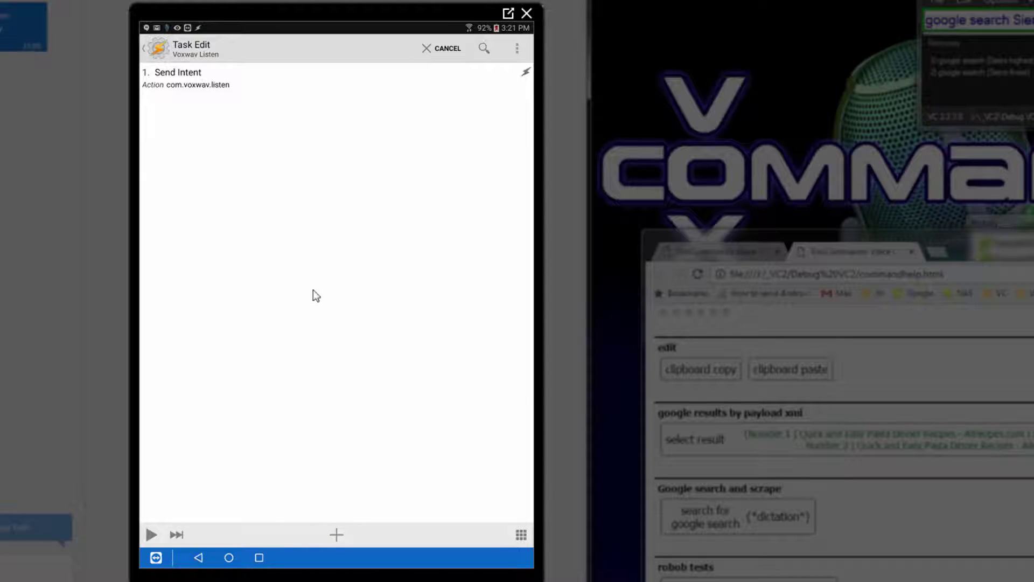
left_click(198, 558)
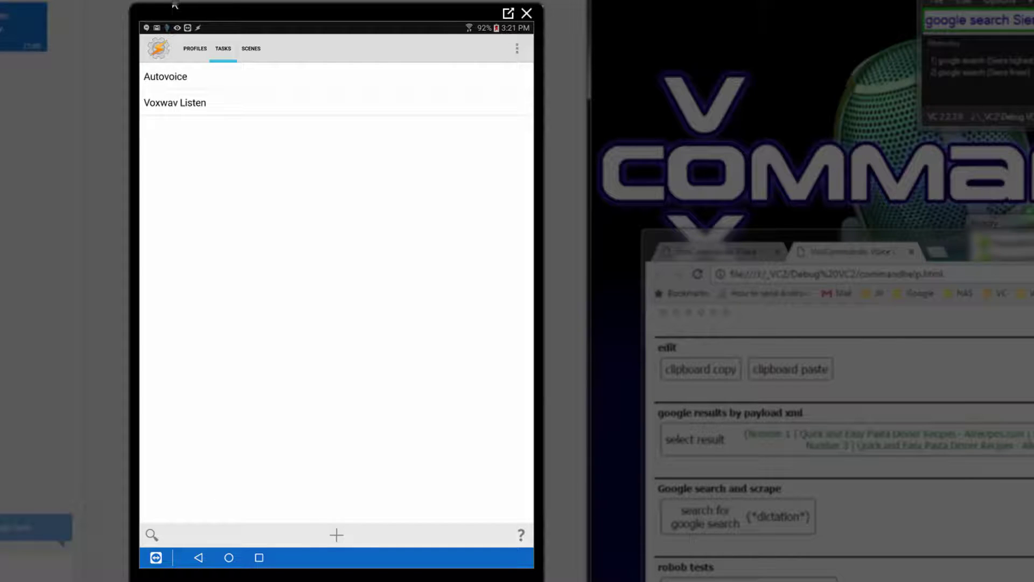
Step: Create a Tasker task named 'VW Rec Toggle' and open its action category picker
left_click(337, 536)
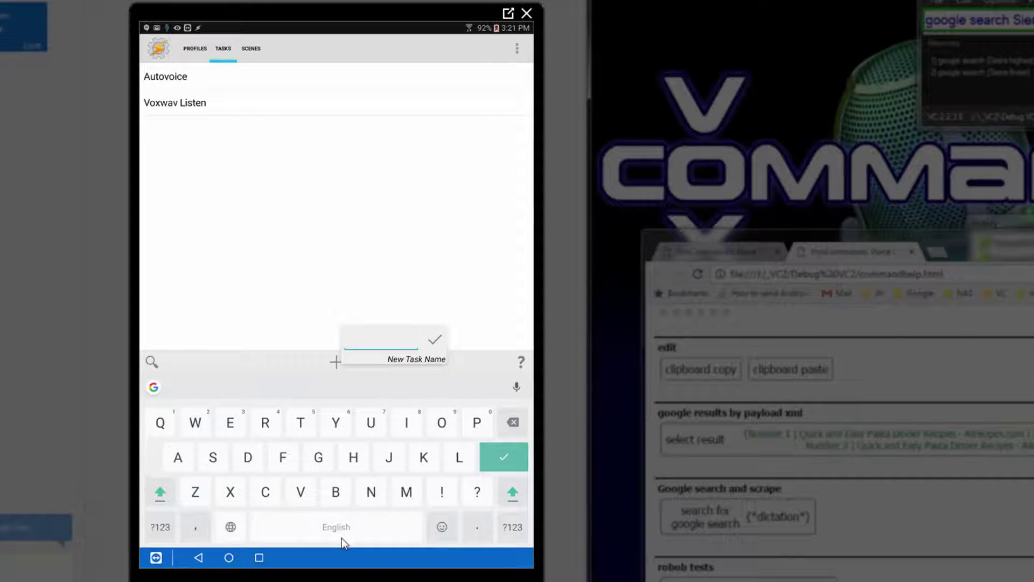
type("VW")
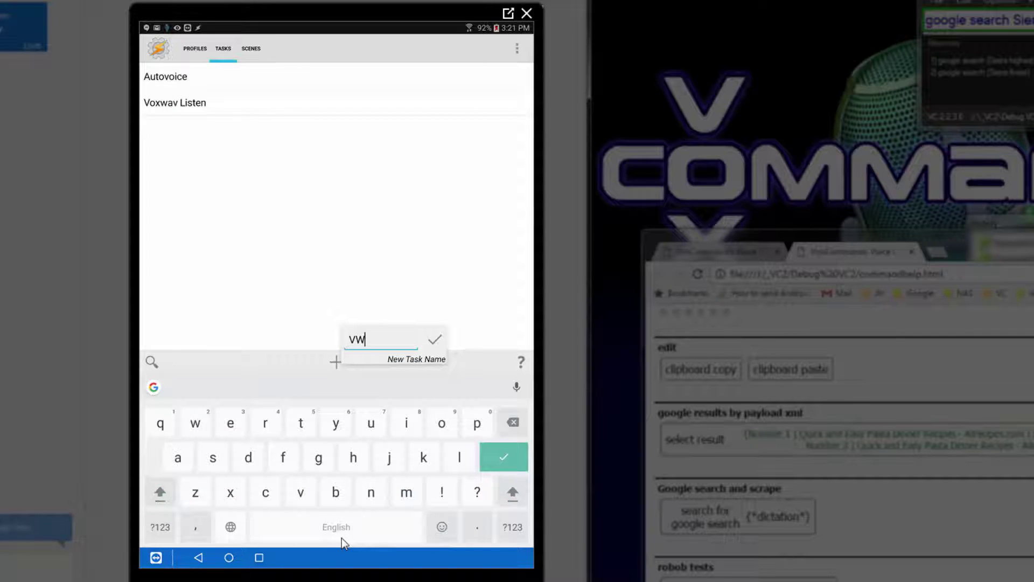
key("shift")
type("Rec Toggle")
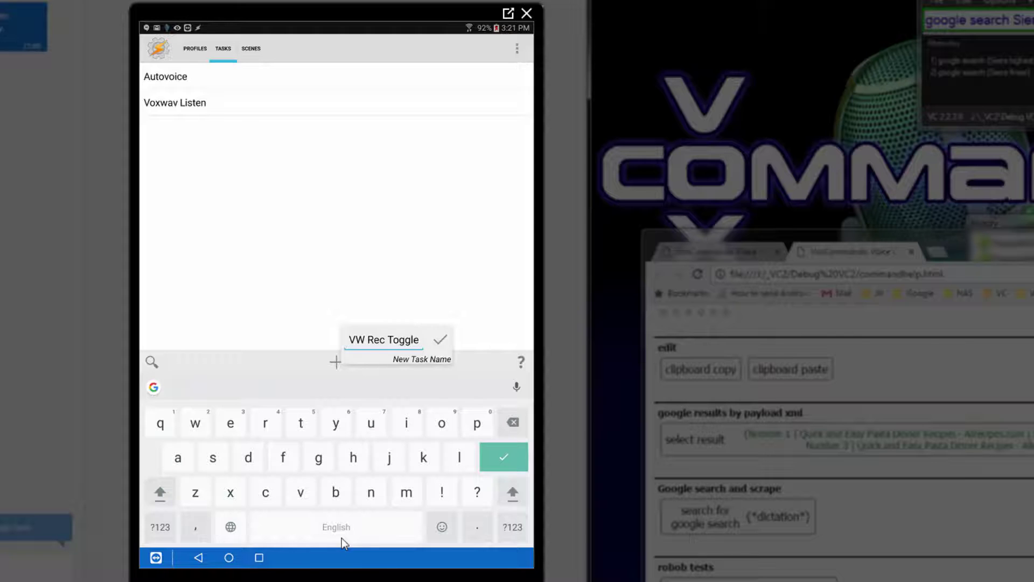
left_click(441, 341)
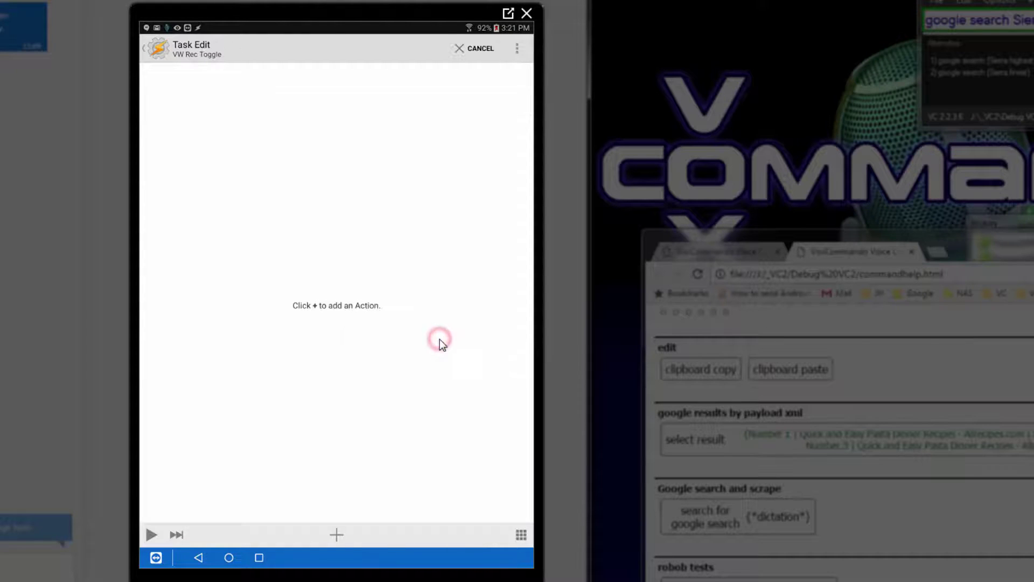
left_click(335, 535)
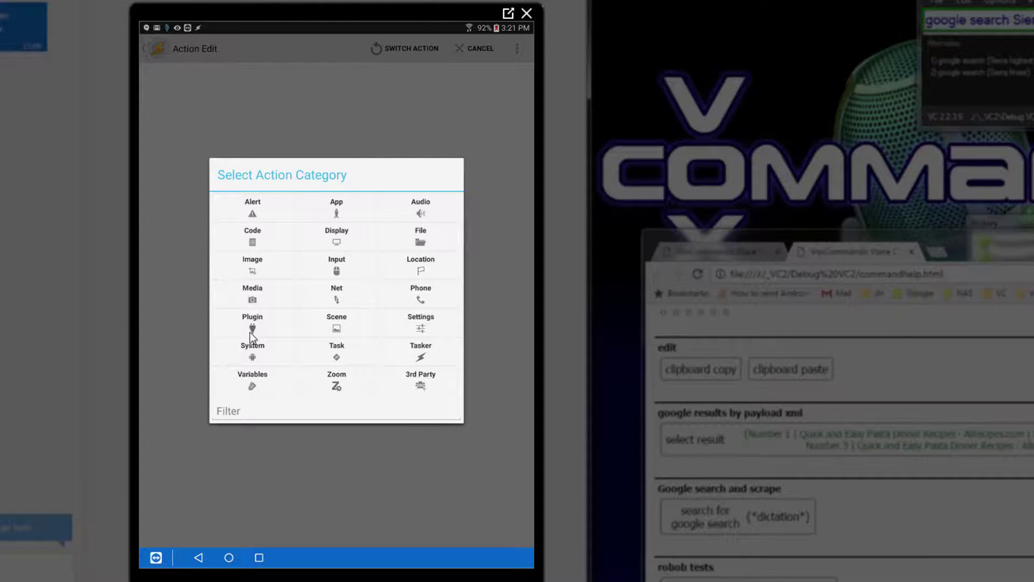
Step: Add a System > Send Intent action with action com.voxwav.listen to VW Rec Toggle
left_click(252, 349)
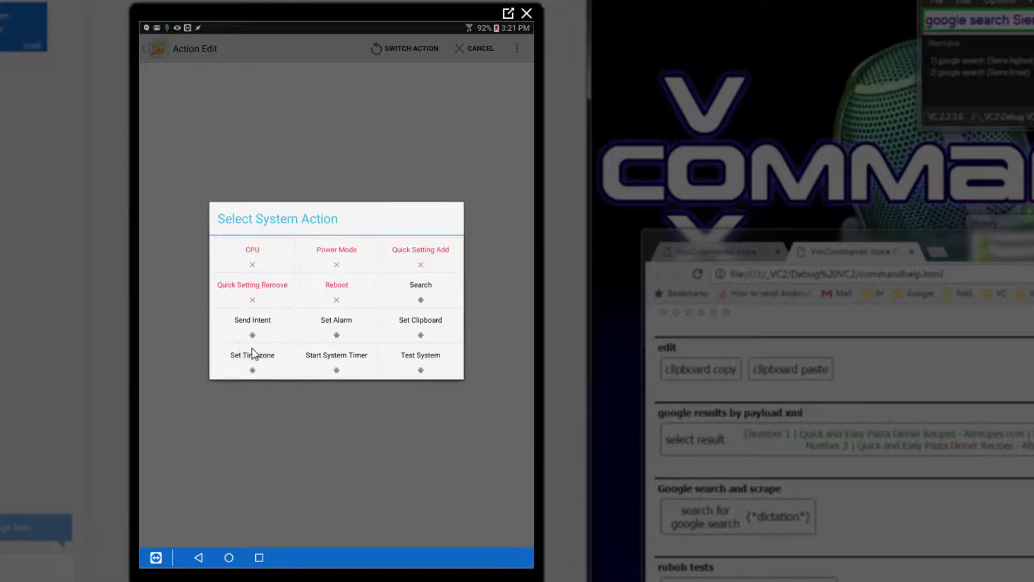
left_click(253, 326)
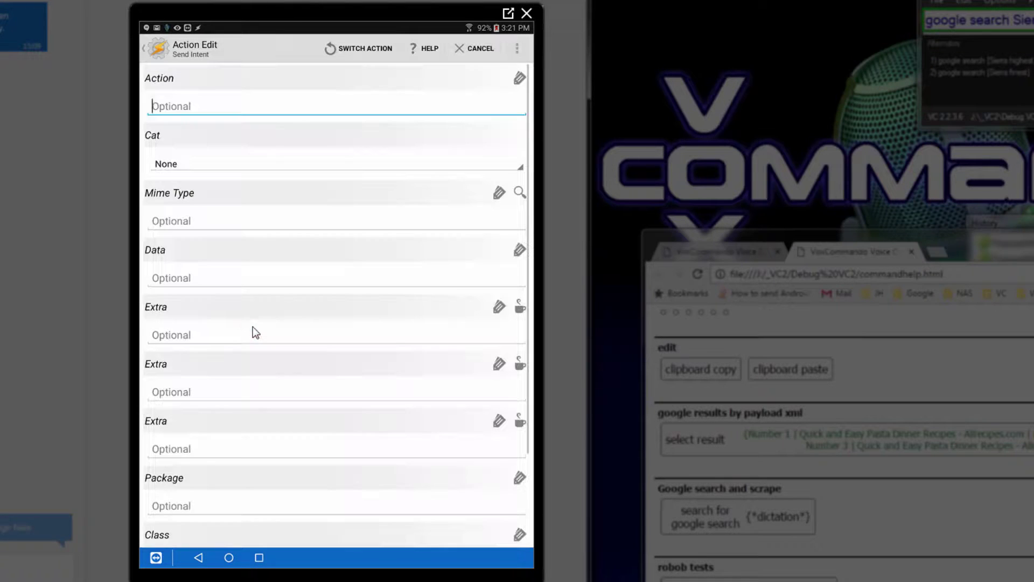
left_click(166, 108)
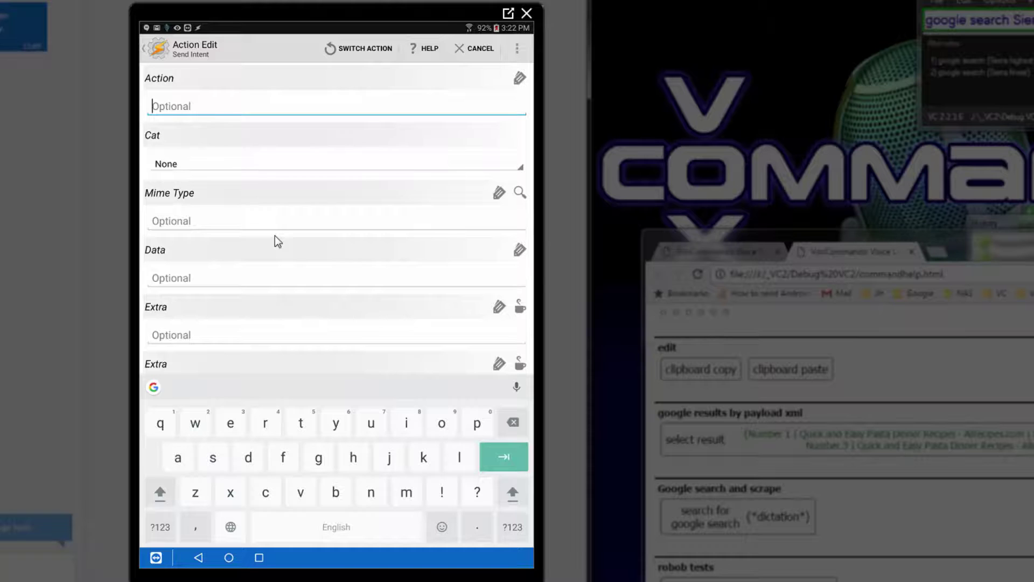
type("com.voxwav.listen")
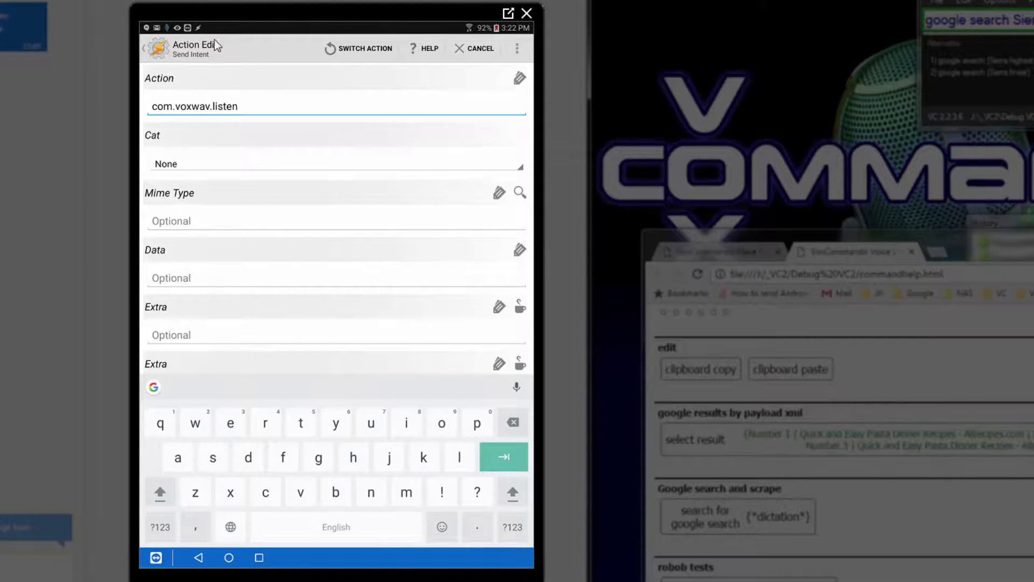
left_click(150, 50)
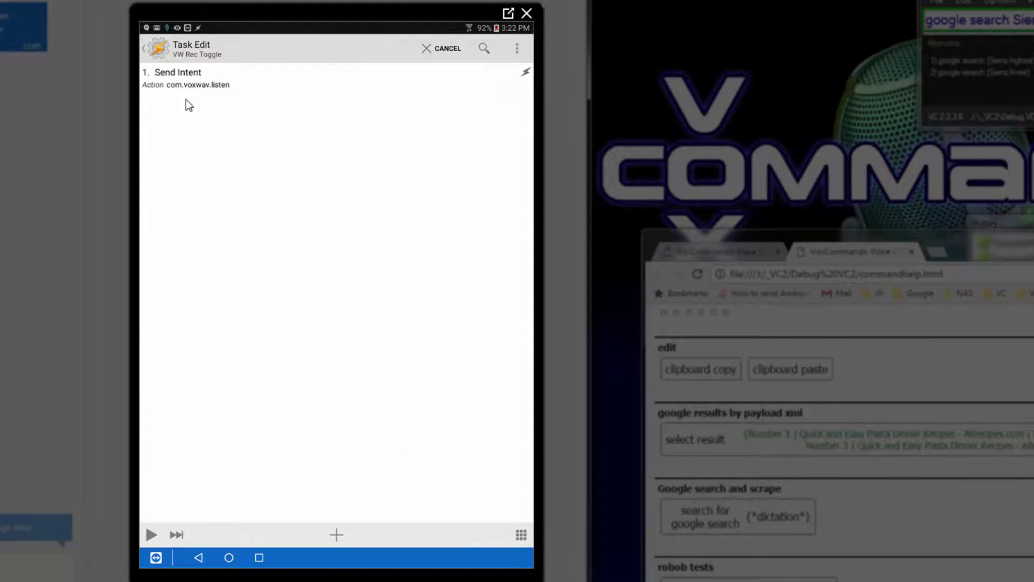
Step: Go to the Android home screen and drop a Tasker Task widget from the Tasker widget group onto it
left_click(146, 51)
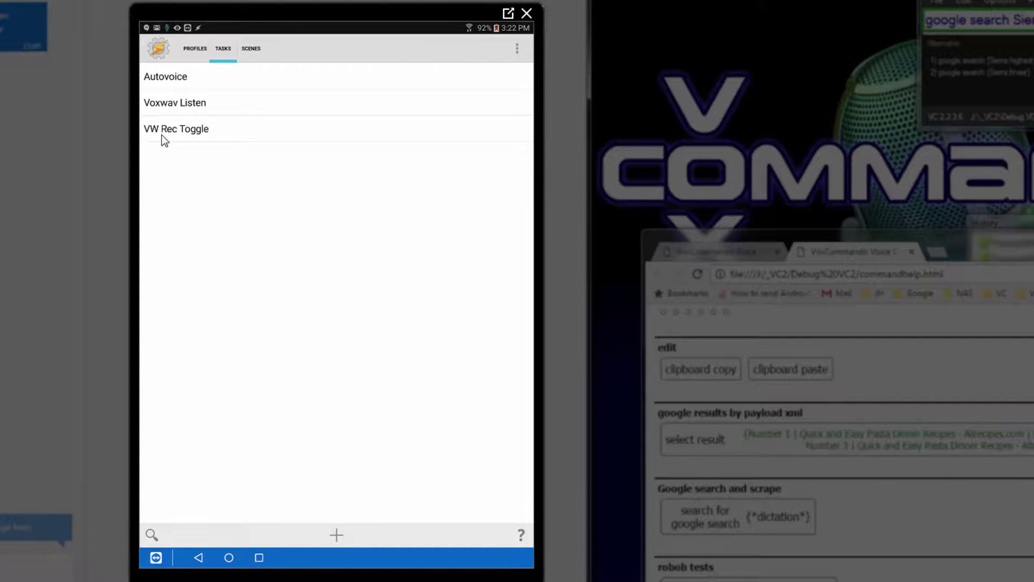
left_click(228, 558)
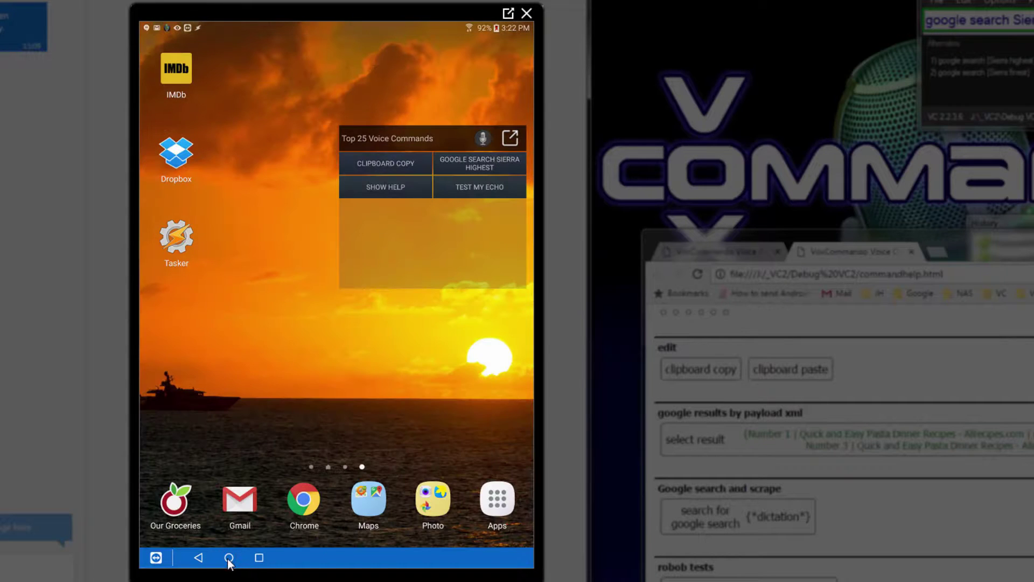
left_click(267, 215)
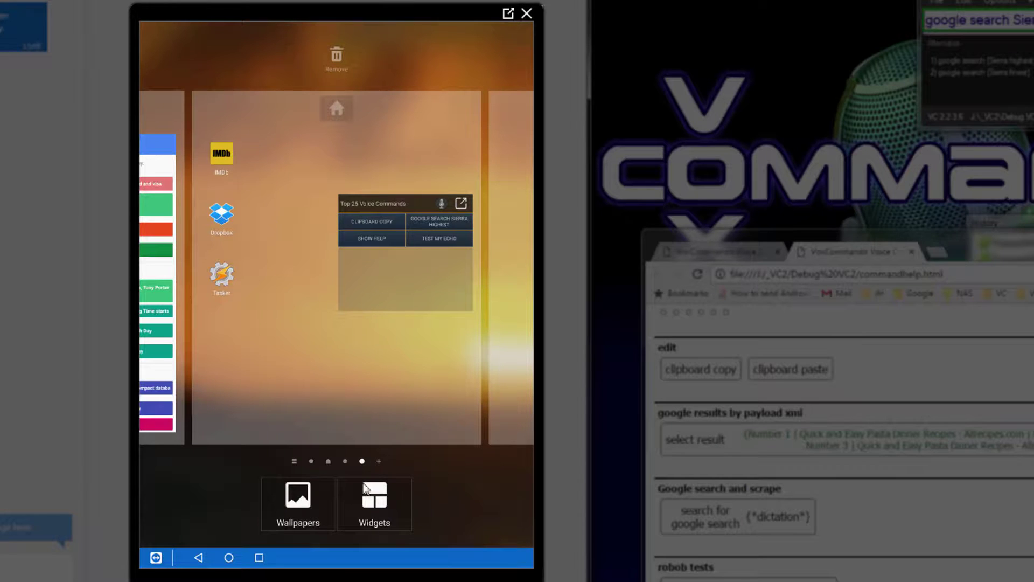
left_click(374, 501)
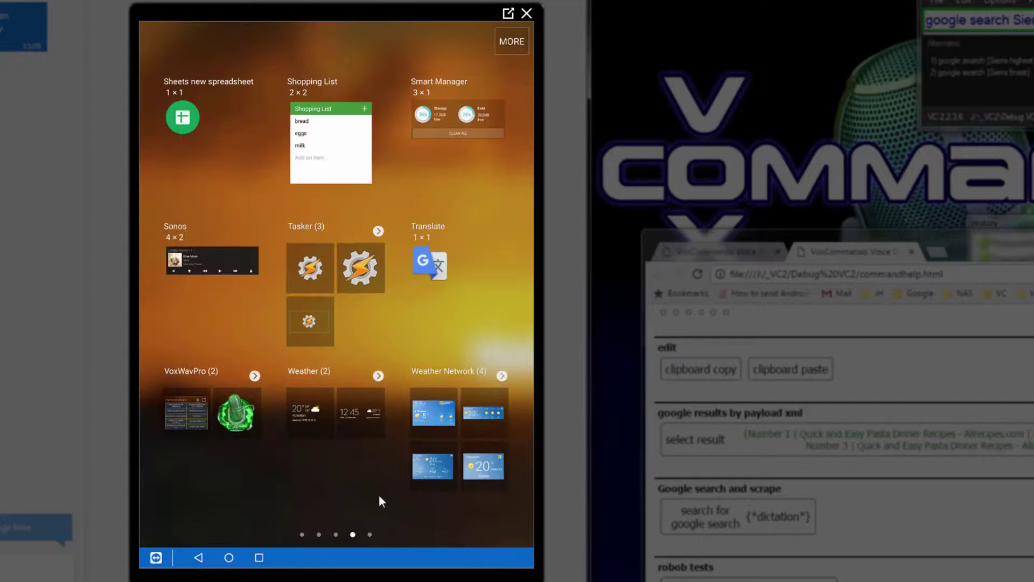
left_click(311, 258)
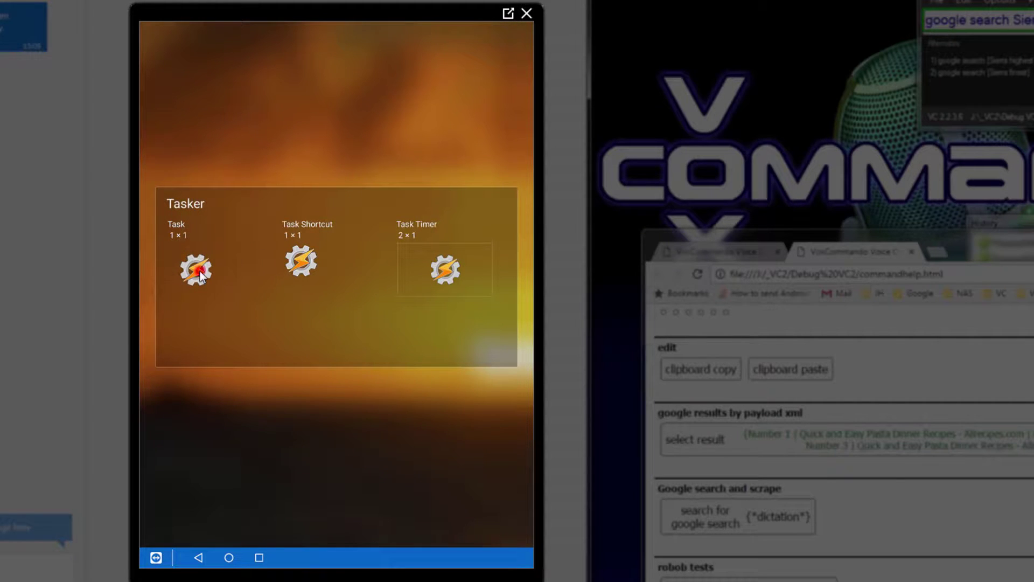
left_click_drag(200, 272, 306, 199)
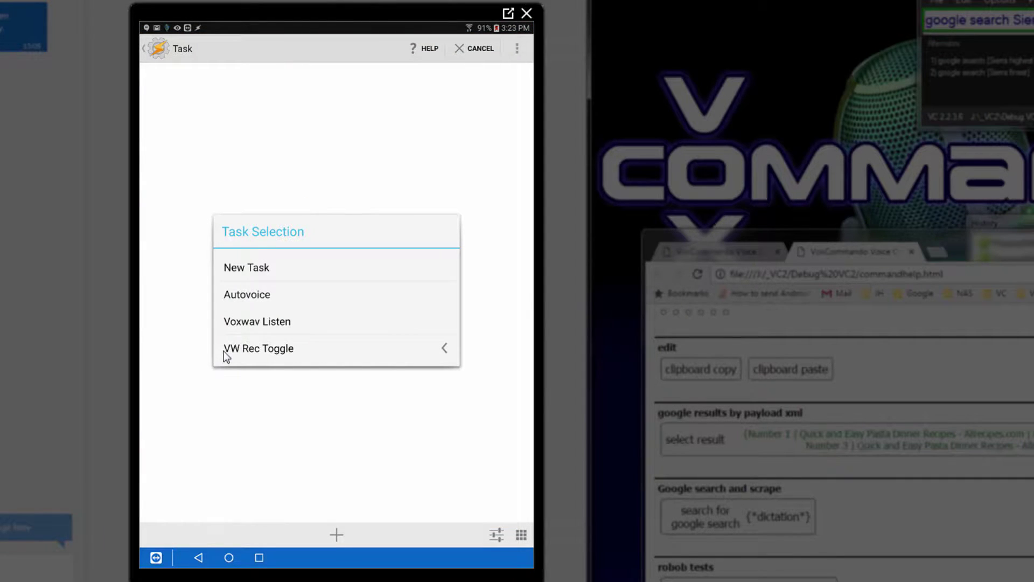
Step: Assign VW Rec Toggle to the widget with the built-in guitar icon and return home
left_click(273, 348)
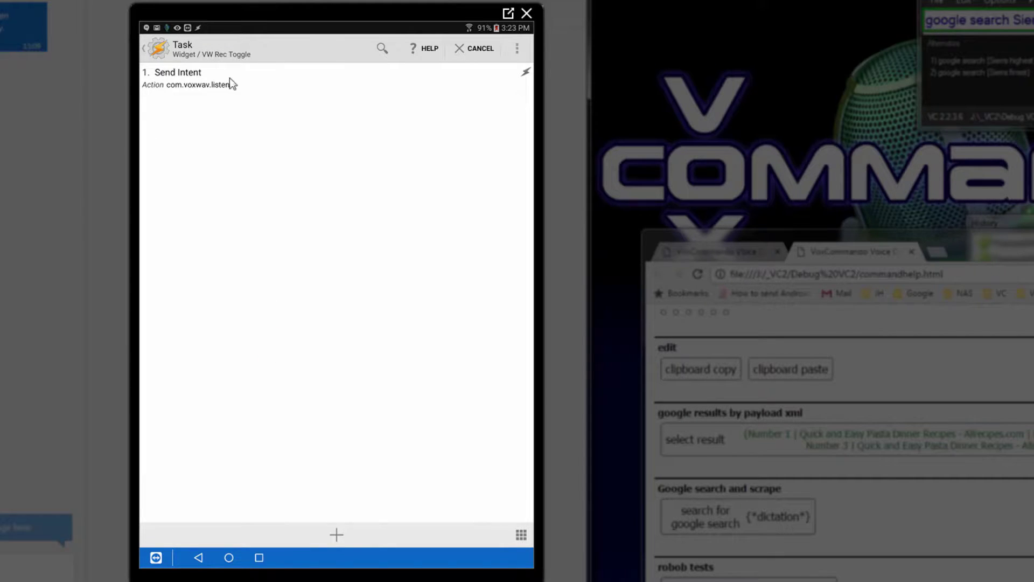
left_click(520, 535)
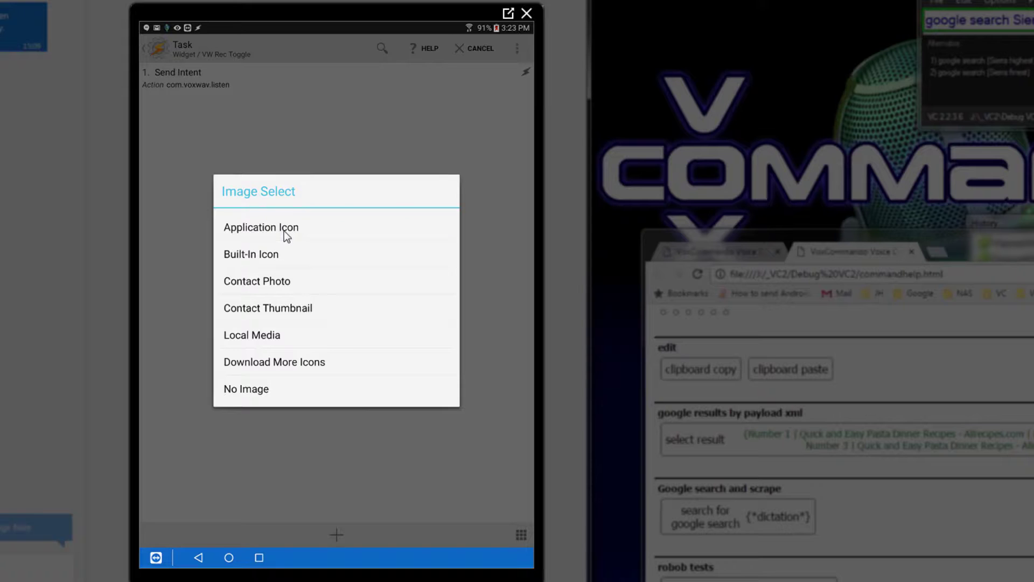
left_click(267, 254)
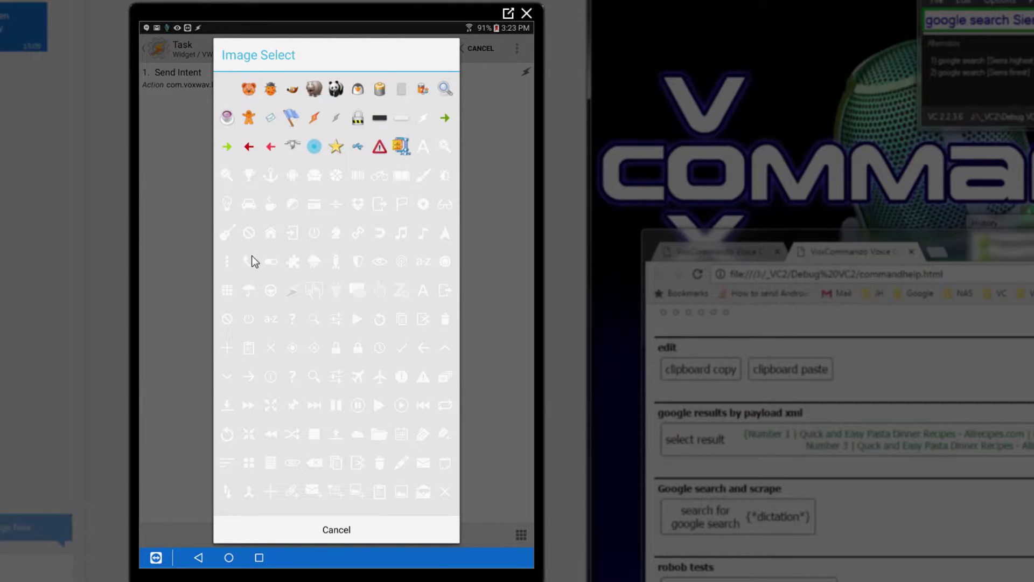
left_click(224, 233)
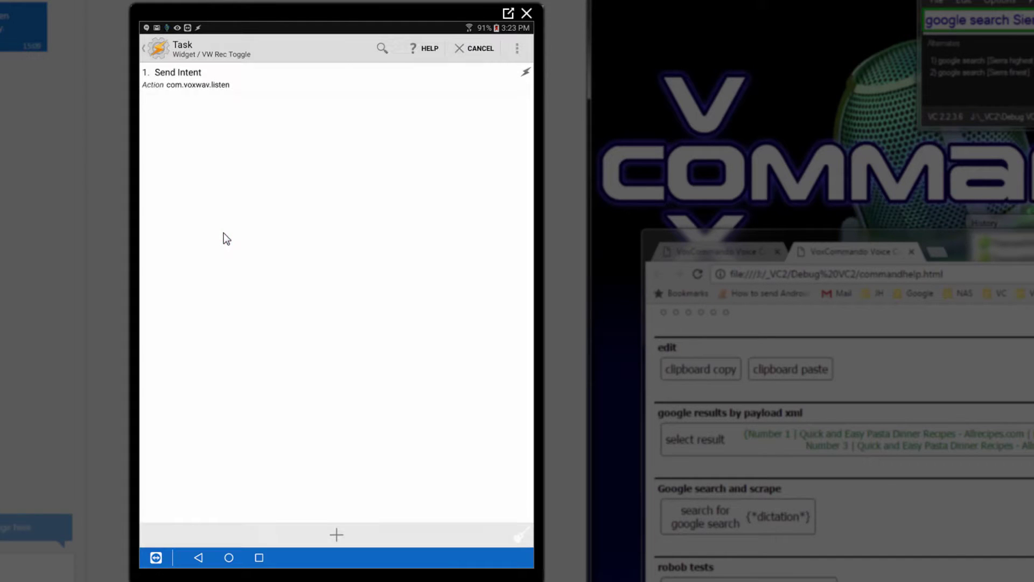
left_click(229, 559)
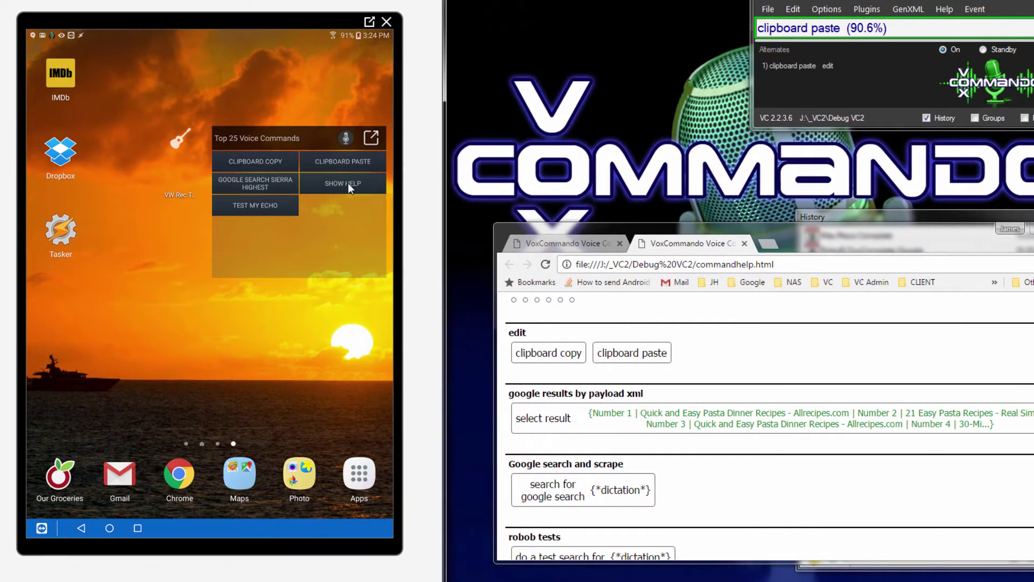
Step: Tap SHOW HELP on the Top 25 Voice Commands widget to send Show help to VoxCommando
left_click(348, 182)
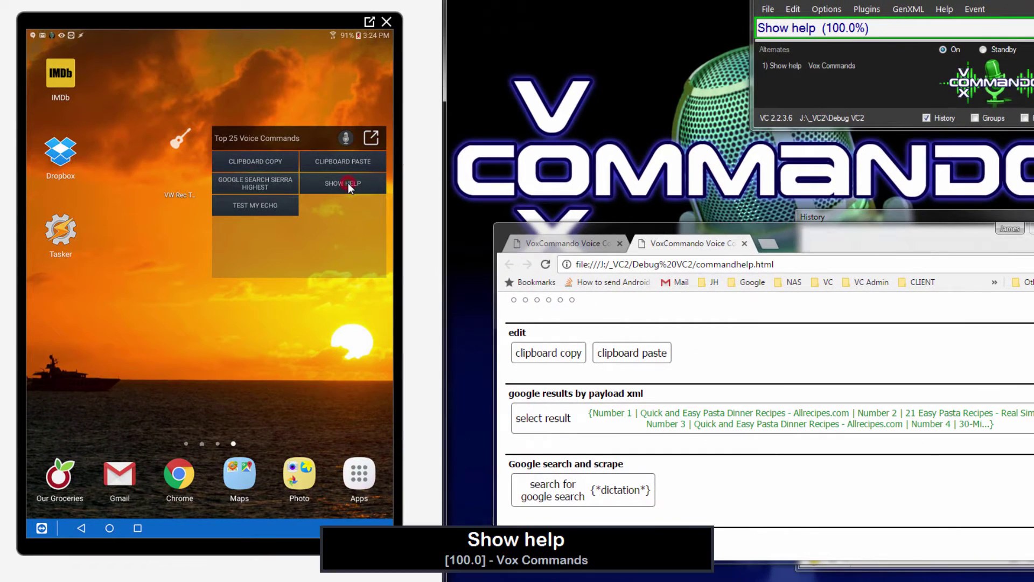